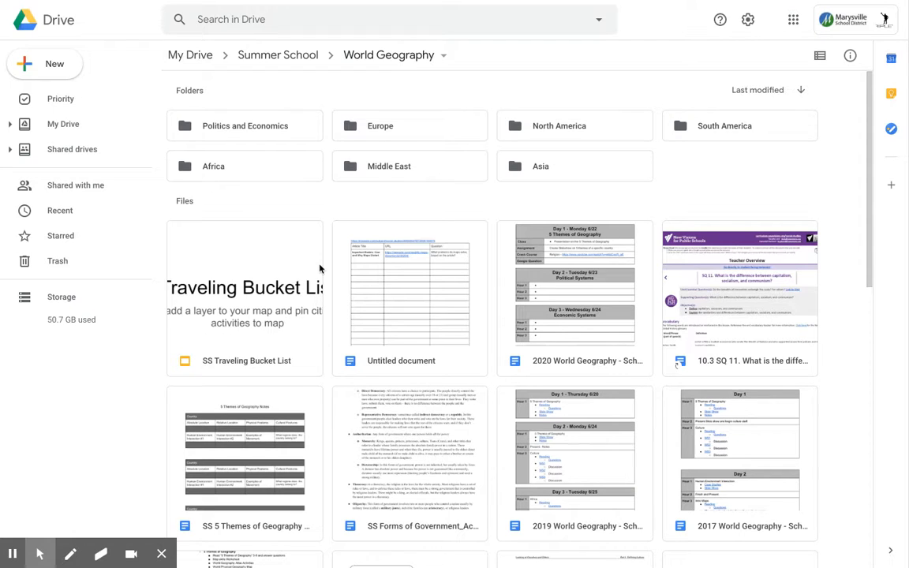
Step: Create a new untitled Google My Maps map in the World Geography Drive folder via New > More
{"action": "left_click", "coordinate": [62, 71]}
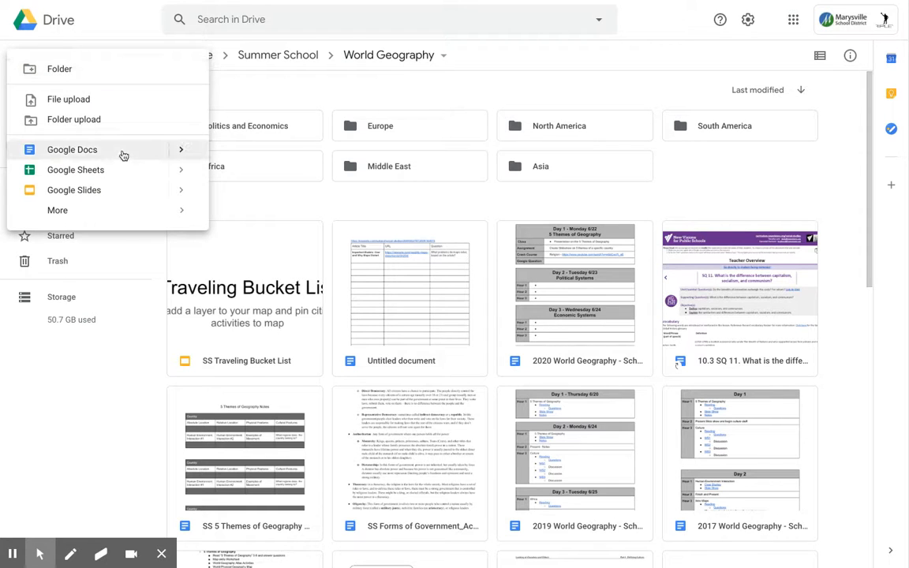
{"action": "mouse_move", "coordinate": [135, 222]}
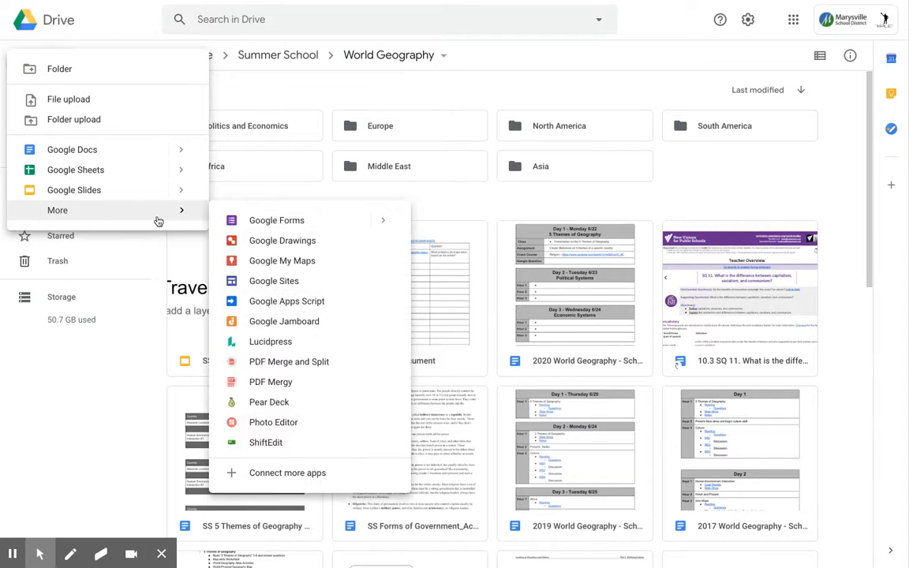
{"action": "left_click", "coordinate": [270, 268]}
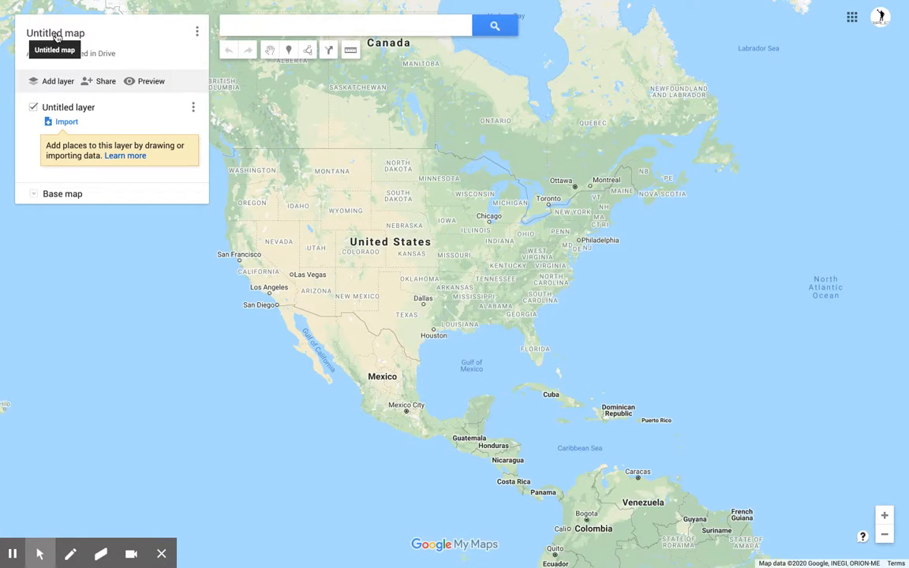
Step: Retitle the map to the student's name followed by 'World Map' and save the title
{"action": "left_click", "coordinate": [57, 35]}
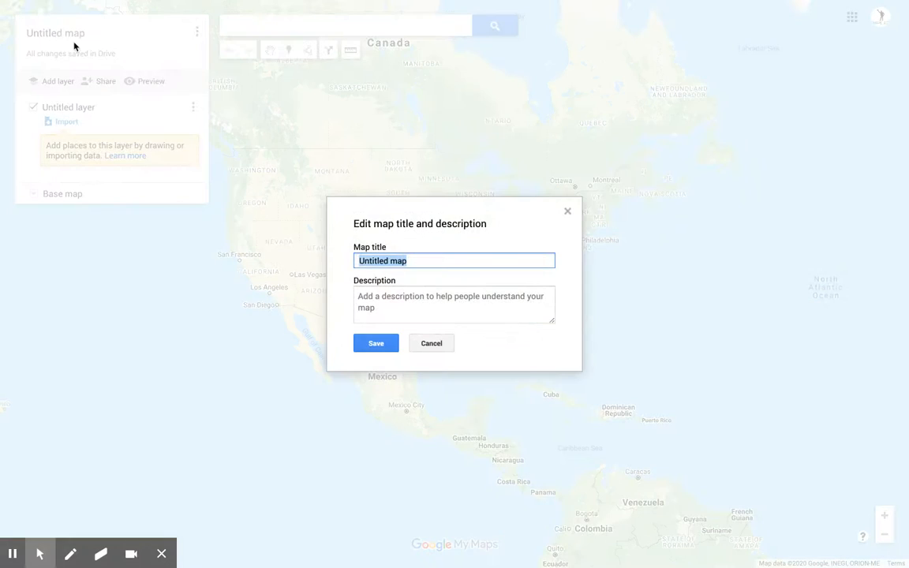
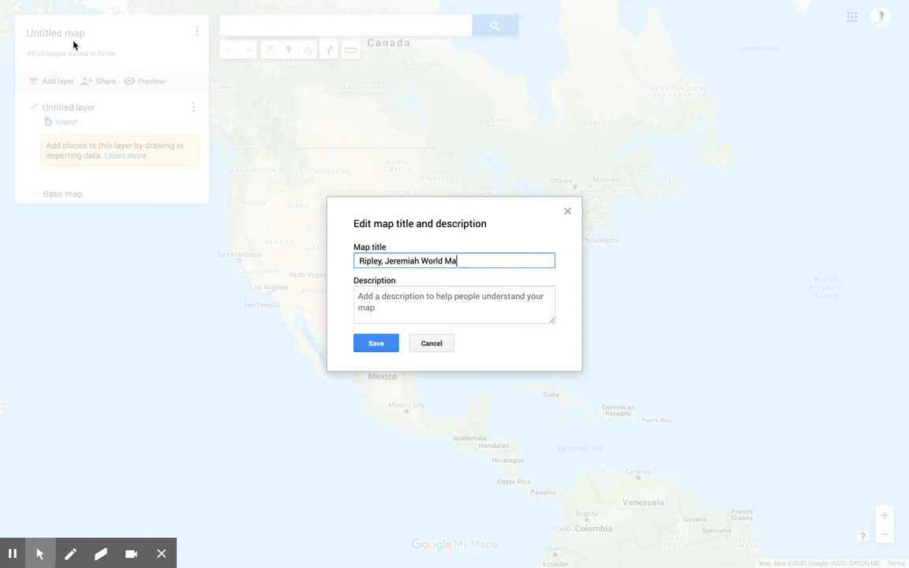
{"action": "left_click", "coordinate": [377, 344]}
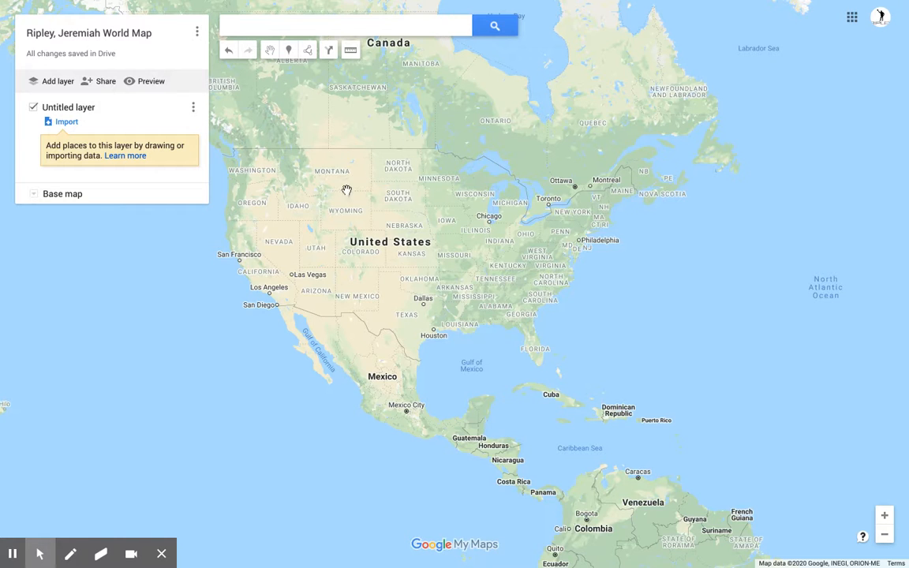
Step: Pan and zoom to Washington and drop a Point 1 marker on Seattle
{"action": "left_click_drag", "start_coordinate": [359, 199], "coordinate": [410, 217]}
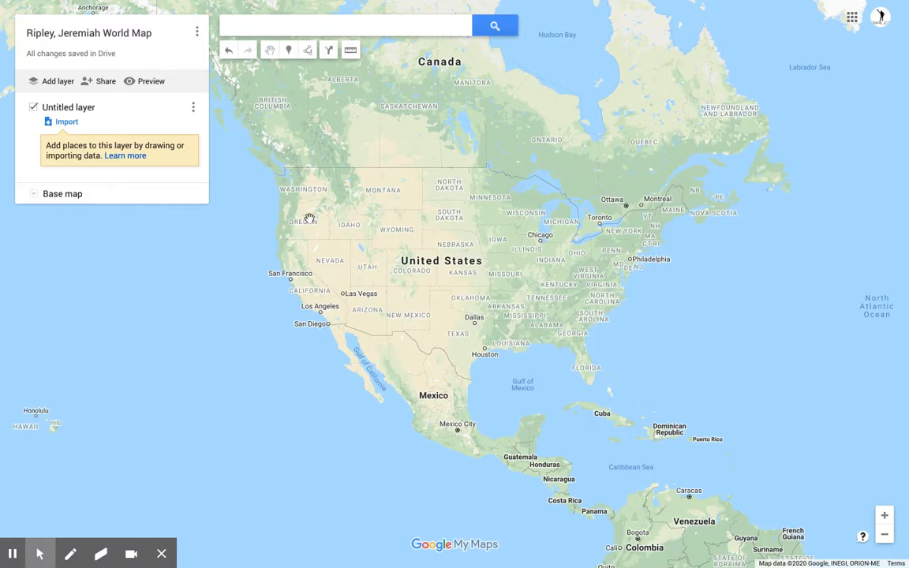
{"action": "scroll", "coordinate": [309, 217], "scroll_direction": "up", "scroll_amount": 2}
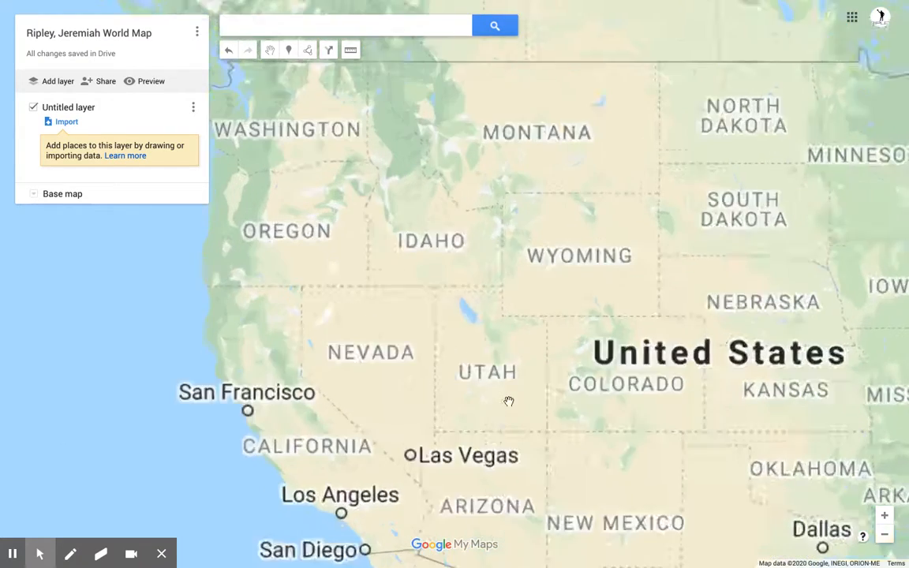
{"action": "scroll", "coordinate": [371, 288], "scroll_direction": "up", "scroll_amount": 1}
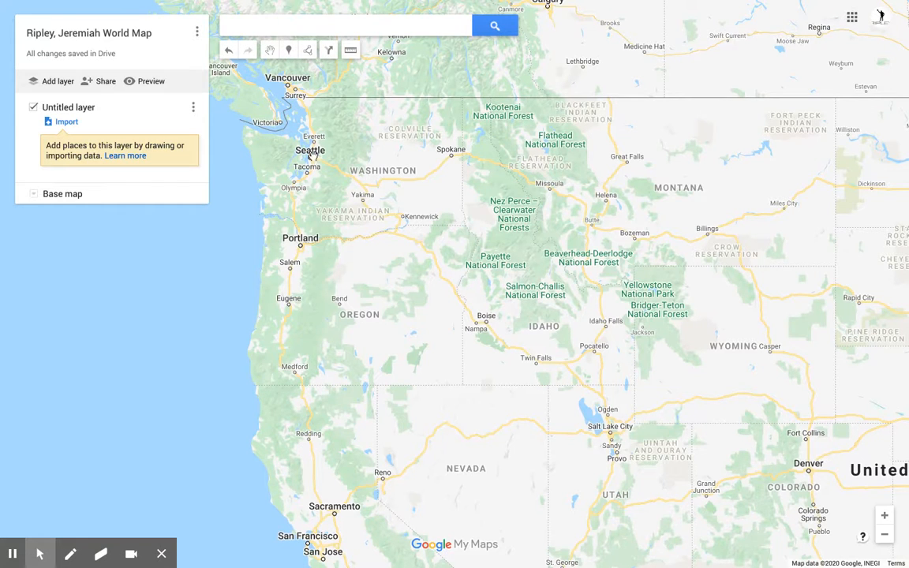
{"action": "left_click", "coordinate": [288, 50]}
{"action": "left_click", "coordinate": [310, 157]}
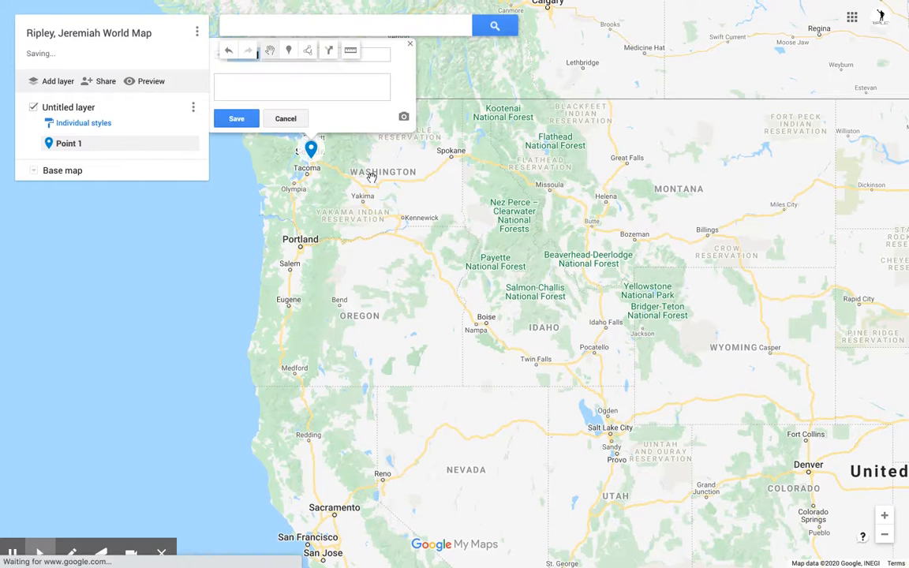
{"action": "left_click", "coordinate": [287, 120]}
{"action": "scroll", "coordinate": [479, 171], "scroll_direction": "up", "scroll_amount": 2}
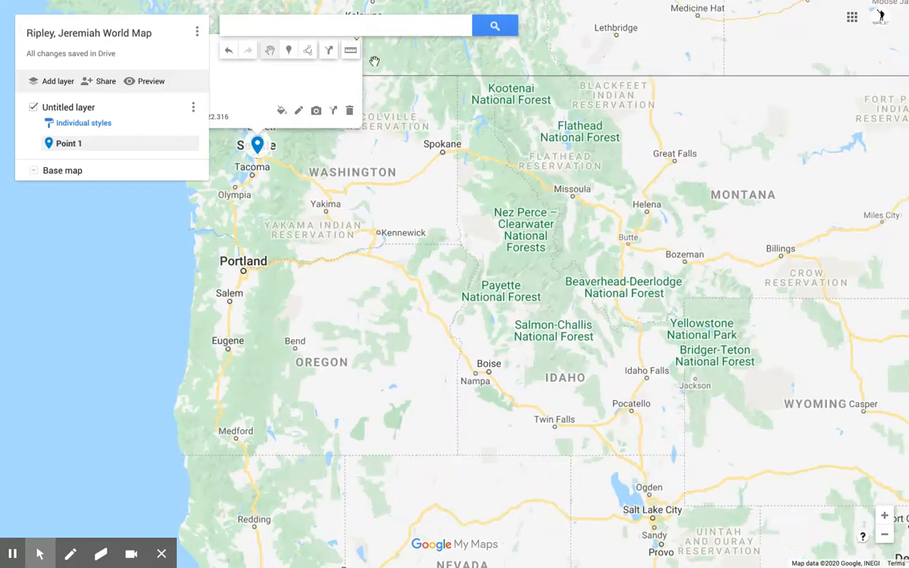
{"action": "scroll", "coordinate": [390, 123], "scroll_direction": "down", "scroll_amount": 2}
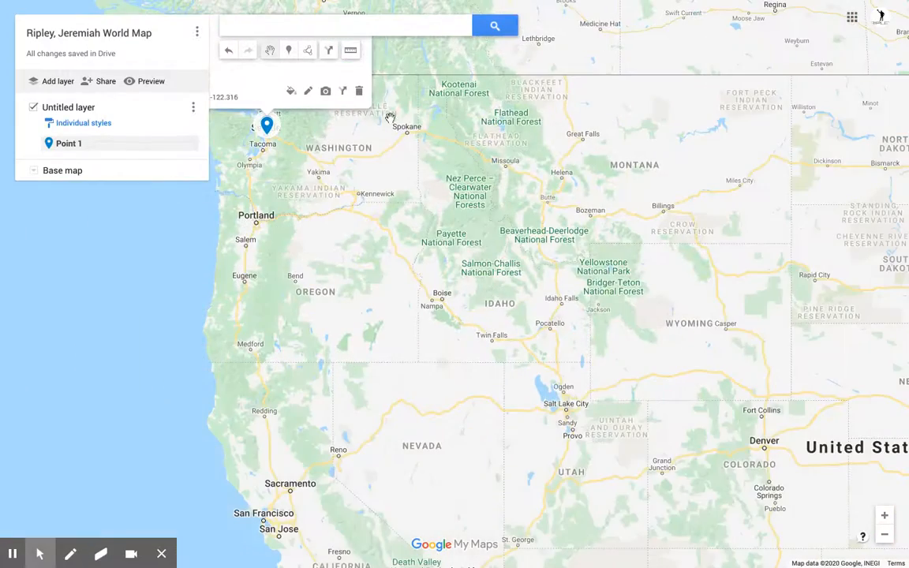
{"action": "left_click", "coordinate": [362, 30]}
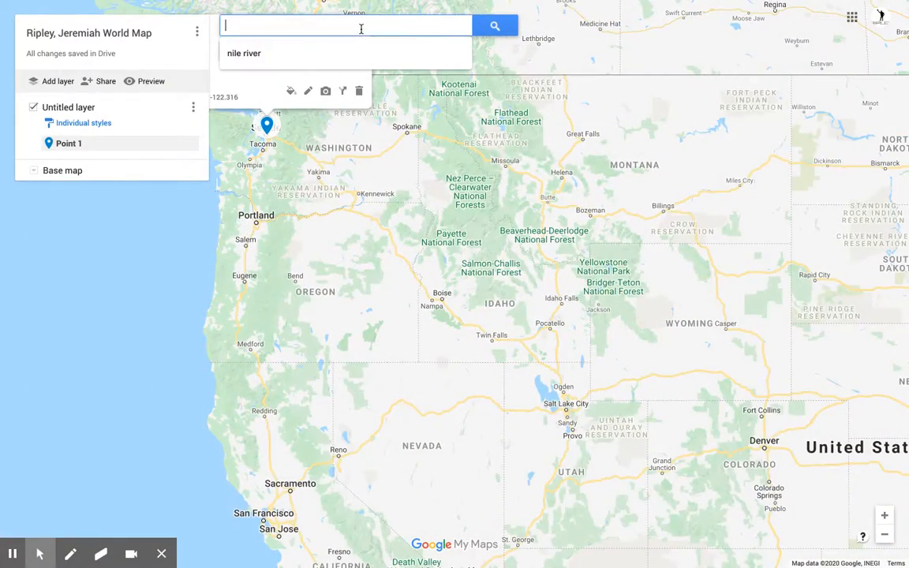
Step: Add Seattle, WA from a 'seattle' search to the map and delete the hand-placed Point 1
{"action": "type", "text": "seattle"}
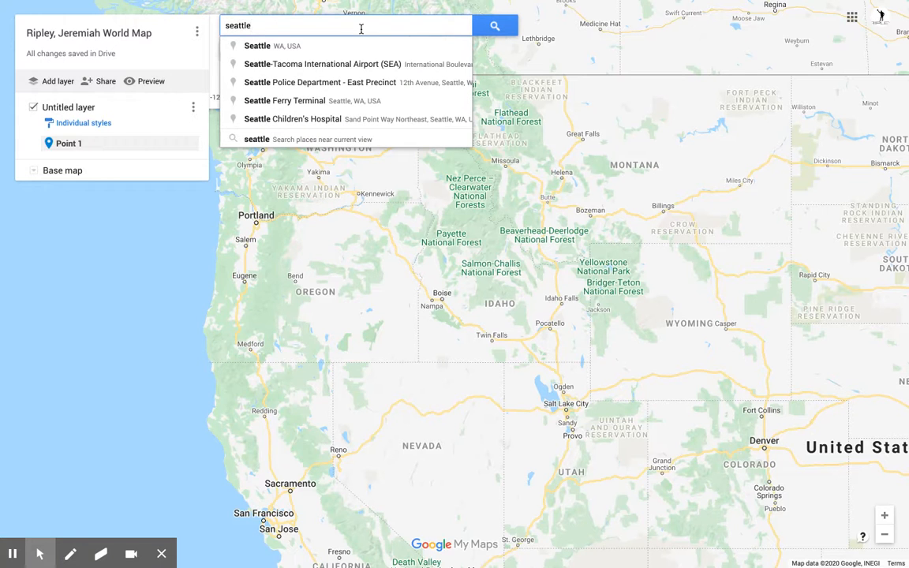
{"action": "key", "text": "Down"}
{"action": "key", "text": "Return"}
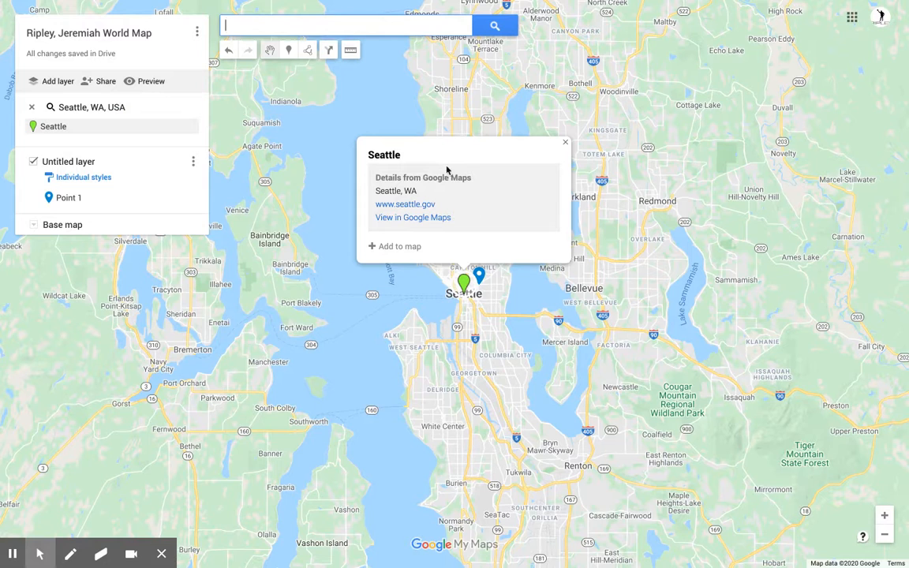
{"action": "left_click", "coordinate": [375, 247]}
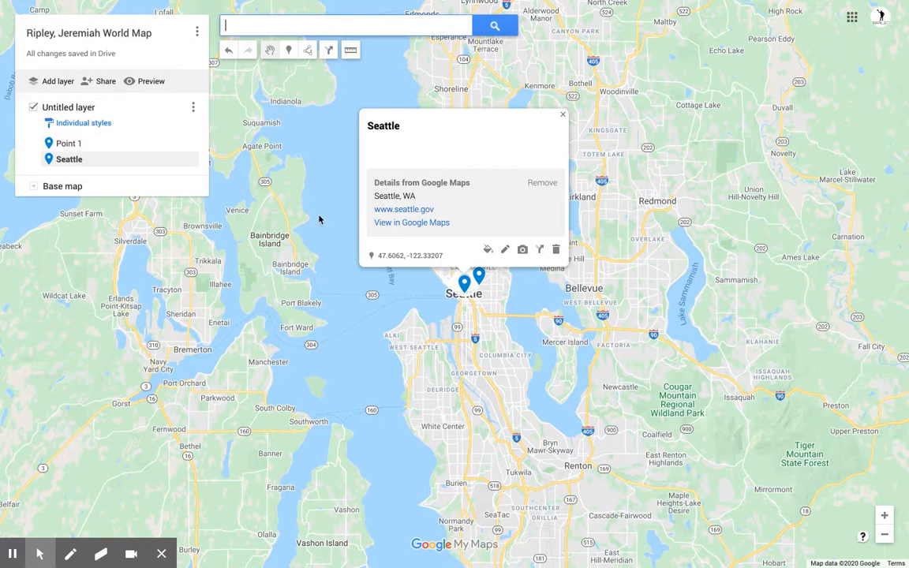
{"action": "left_click", "coordinate": [96, 145]}
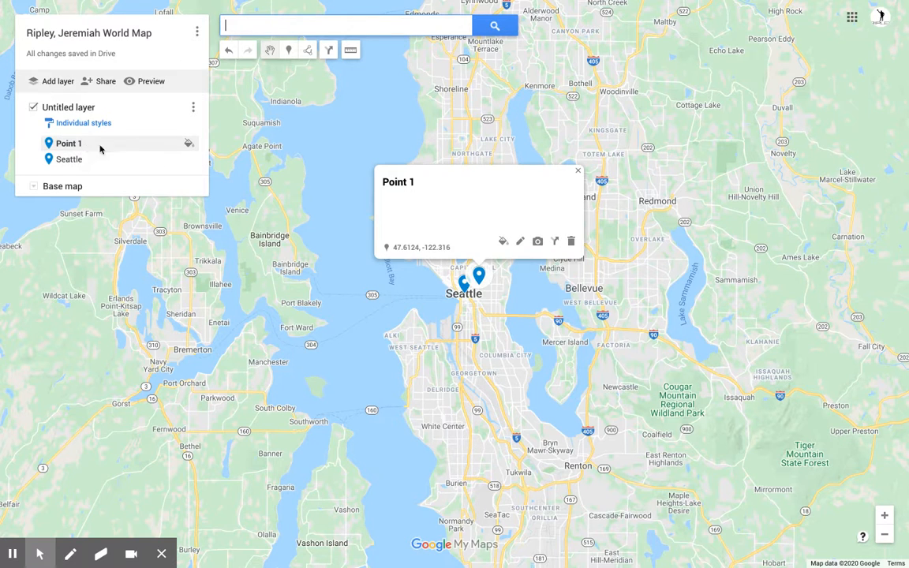
{"action": "left_click", "coordinate": [571, 243]}
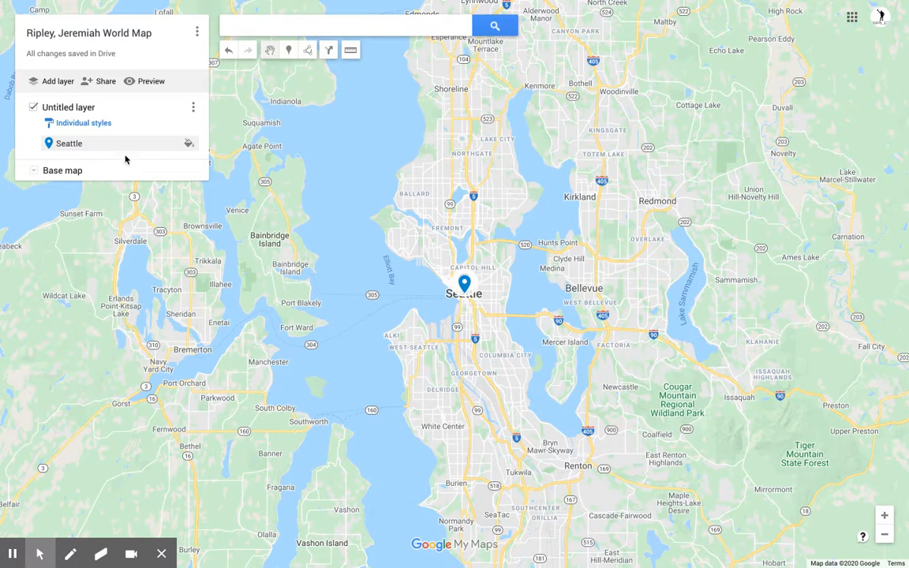
Step: Attach the night-time Space Needle skyline photo from a 'seattle' image search to the Seattle pin
{"action": "left_click", "coordinate": [471, 294]}
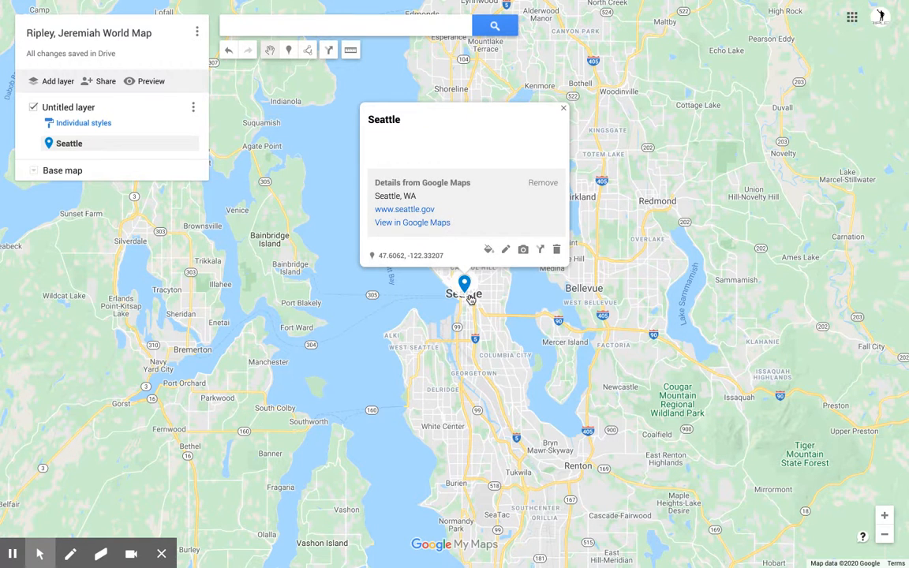
{"action": "left_click", "coordinate": [524, 250]}
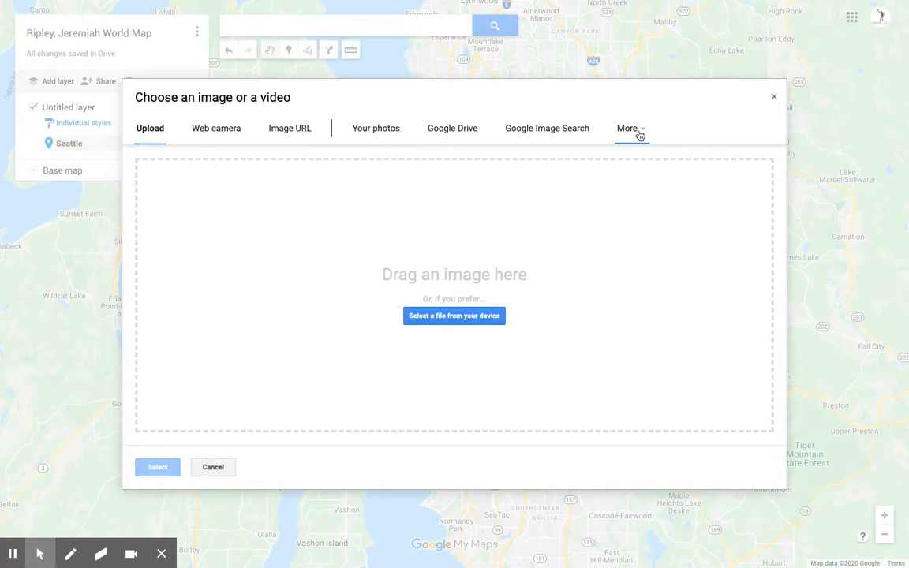
{"action": "left_click", "coordinate": [569, 130]}
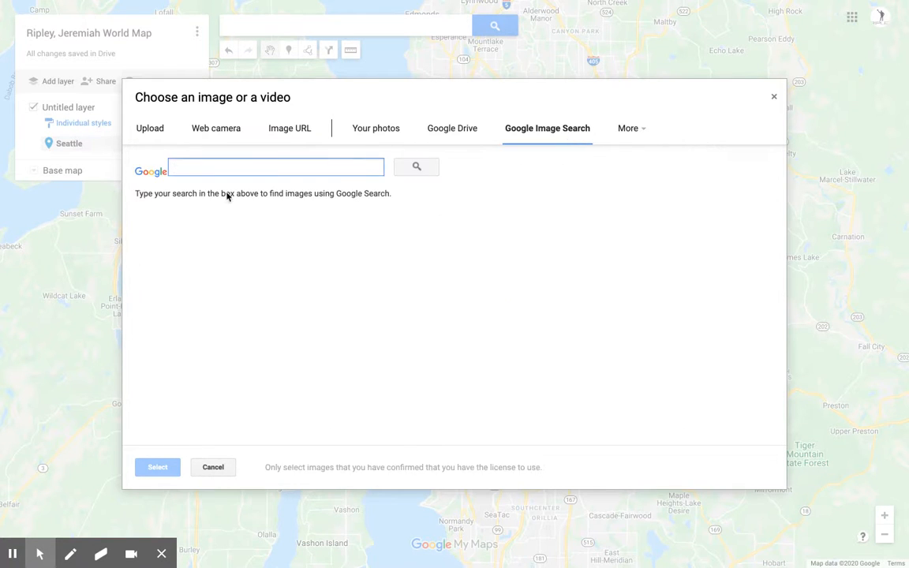
{"action": "type", "text": "seatt"}
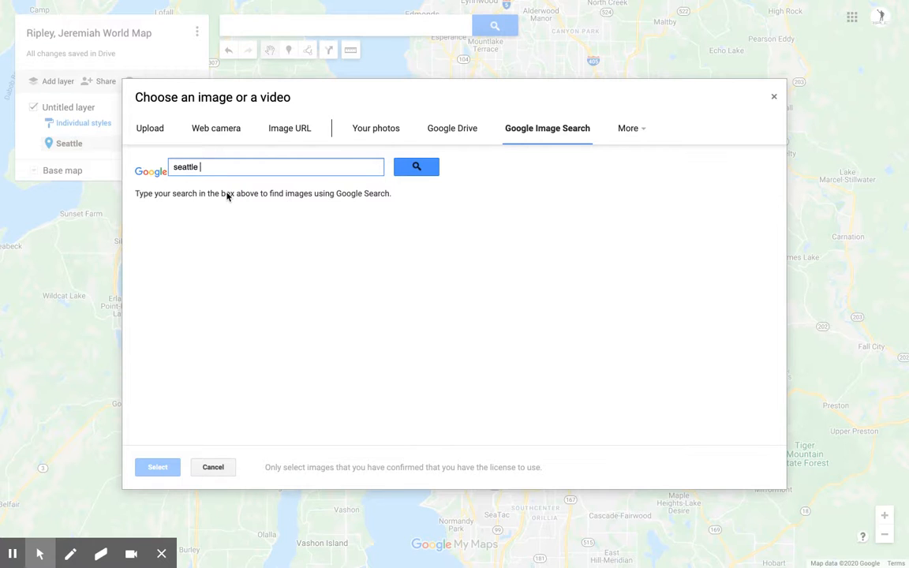
{"action": "type", "text": "le"}
{"action": "key", "text": "Return"}
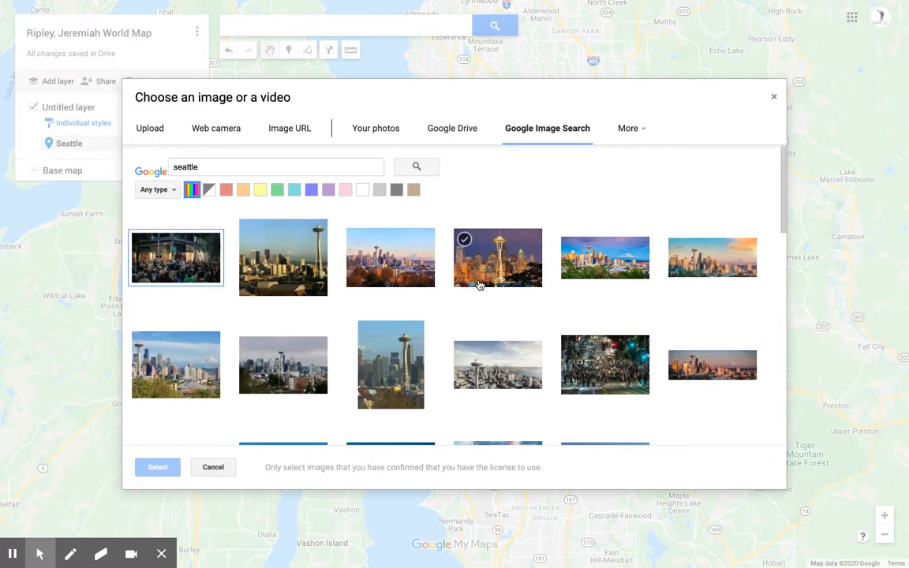
{"action": "left_click", "coordinate": [283, 257]}
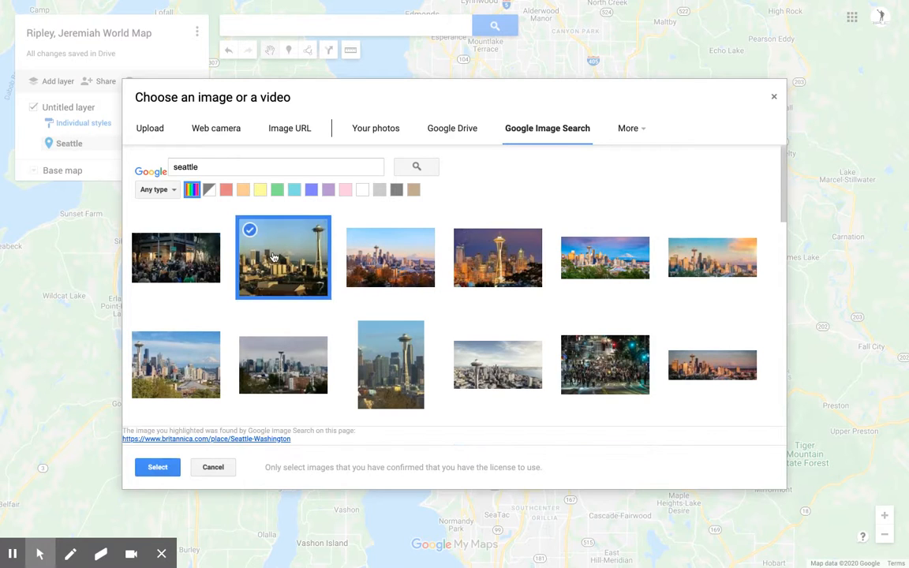
{"action": "left_click", "coordinate": [483, 284]}
{"action": "left_click", "coordinate": [283, 287]}
{"action": "left_click", "coordinate": [475, 278]}
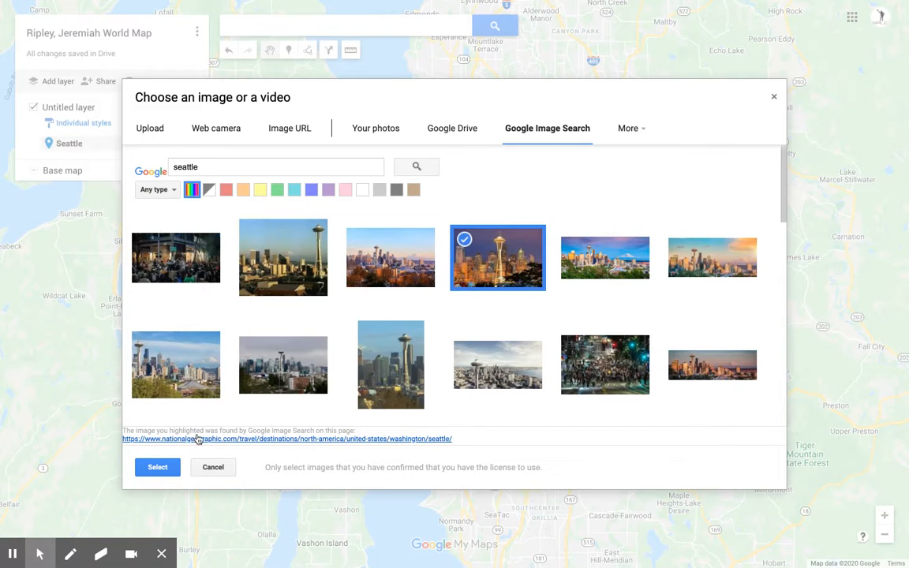
{"action": "left_click", "coordinate": [160, 467]}
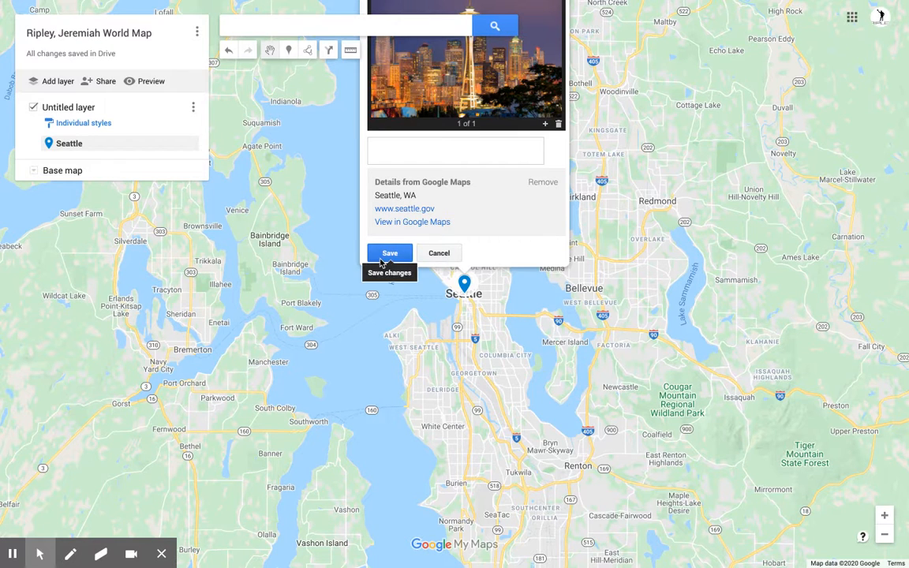
{"action": "left_click", "coordinate": [381, 257]}
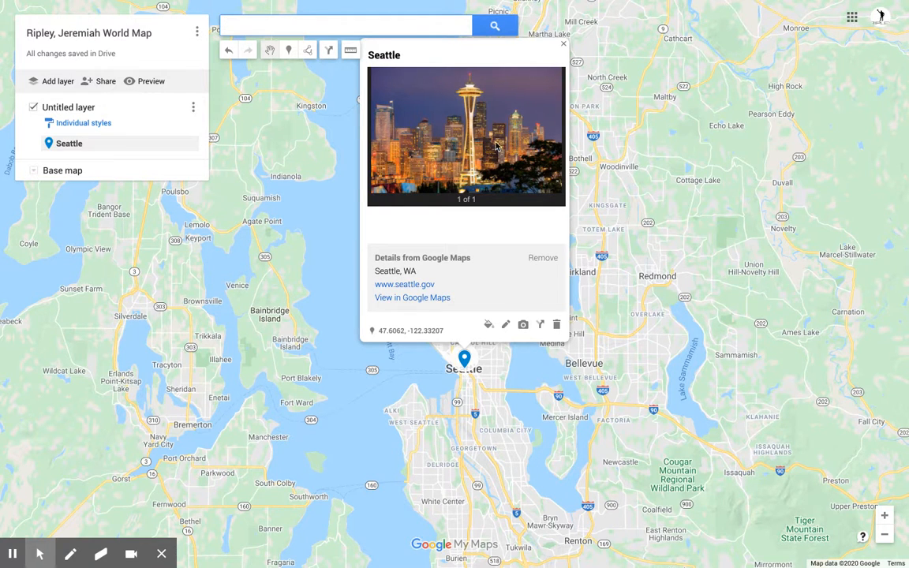
Step: Edit the Seattle pin, save the description 'Seattle is the largest city in Washington state', close card
{"action": "left_click", "coordinate": [505, 327]}
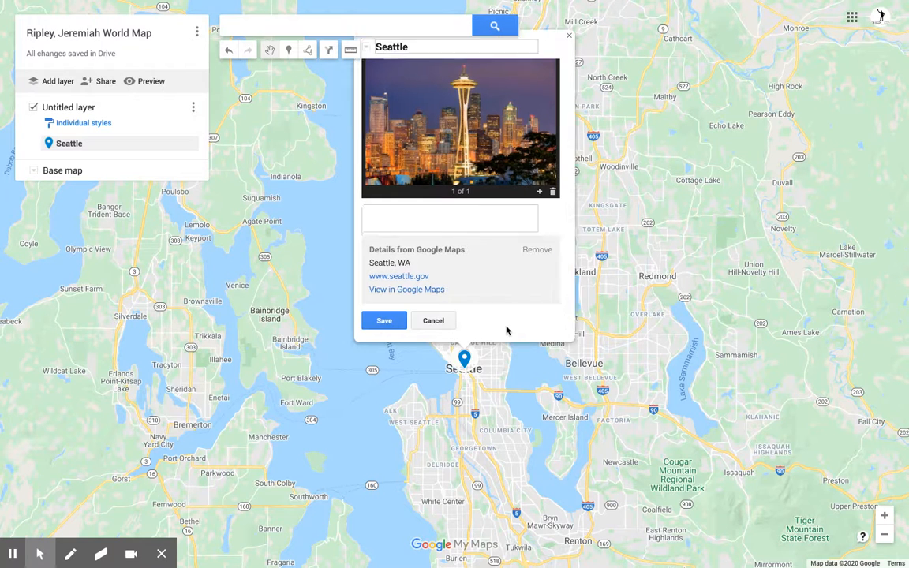
{"action": "left_click", "coordinate": [406, 223]}
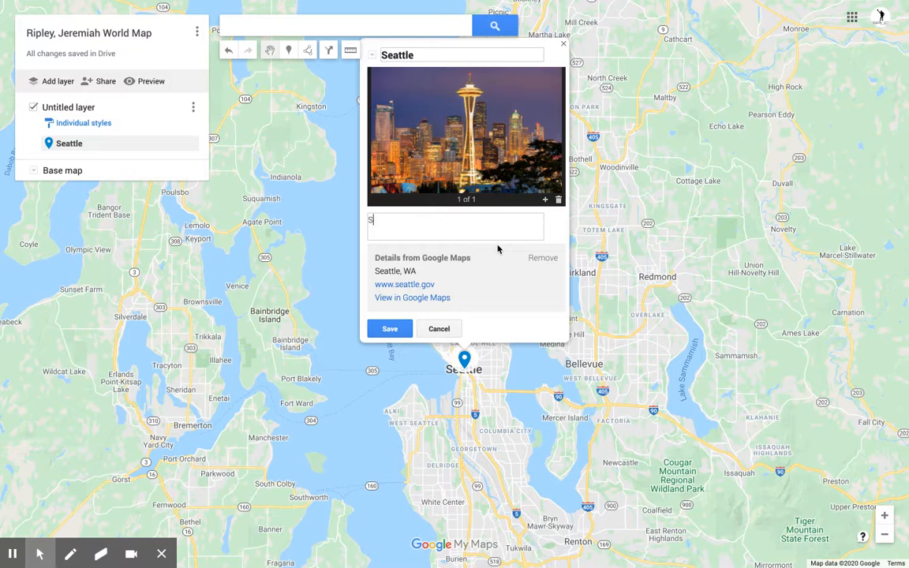
{"action": "type", "text": "Seattle is the largest city in Washington state"}
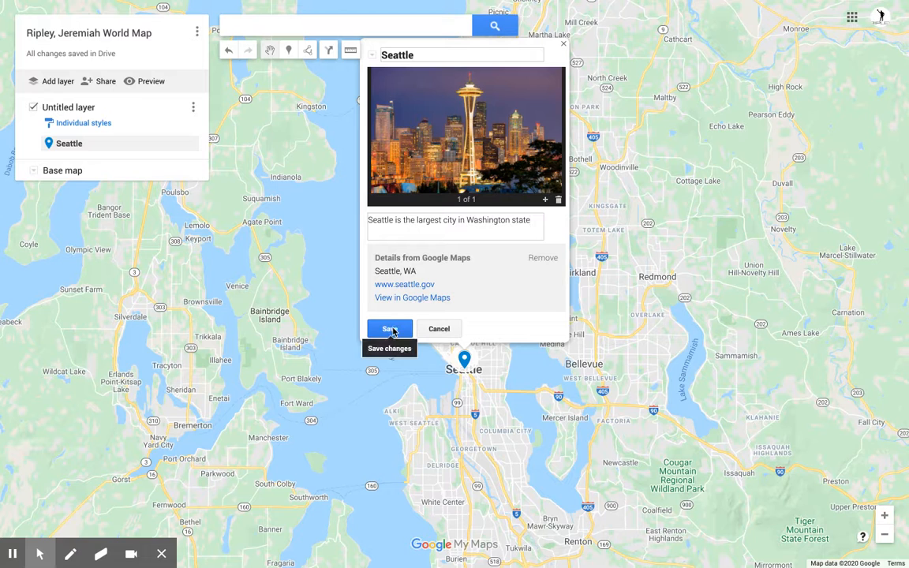
{"action": "left_click", "coordinate": [390, 329]}
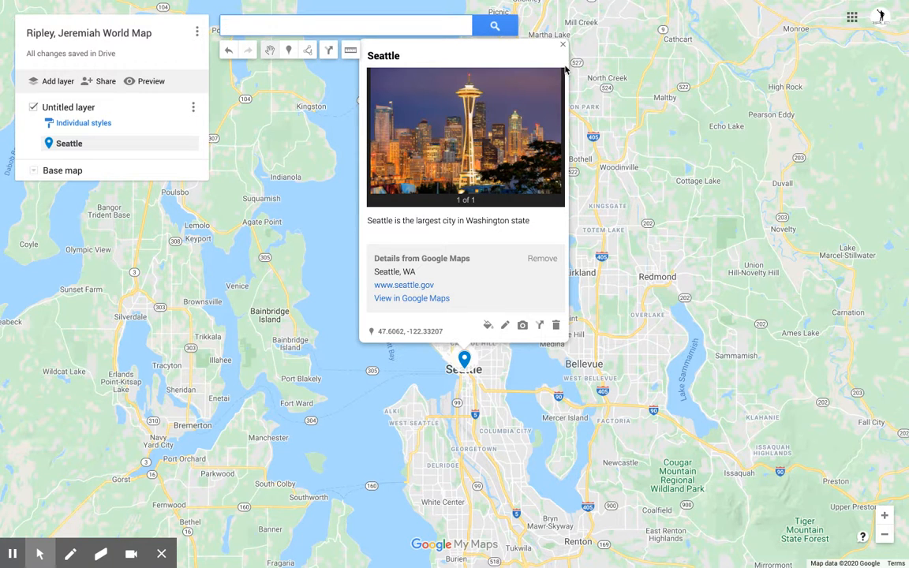
{"action": "left_click", "coordinate": [565, 47]}
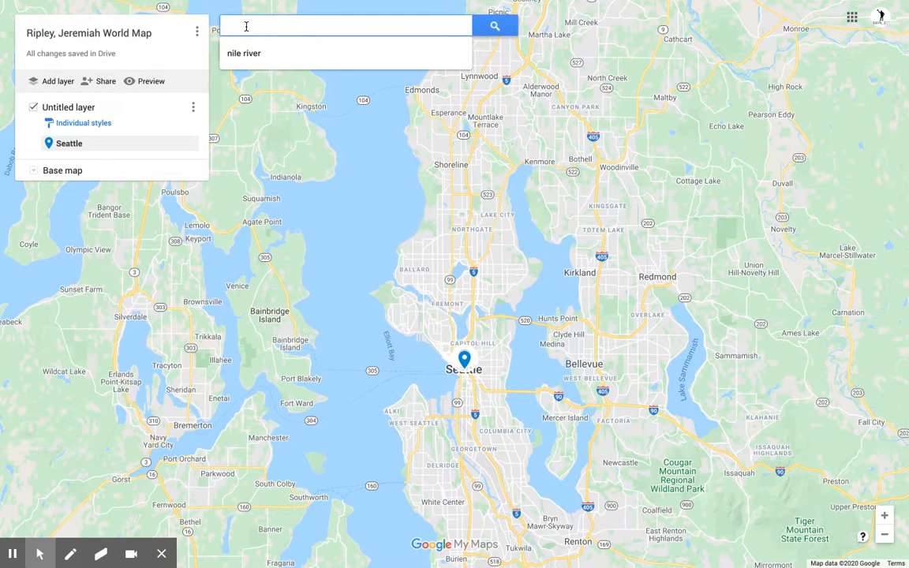
Step: Search 'mt st', zoom out around Mt St Helens, and add it as a second place pin
{"action": "type", "text": "mt st"}
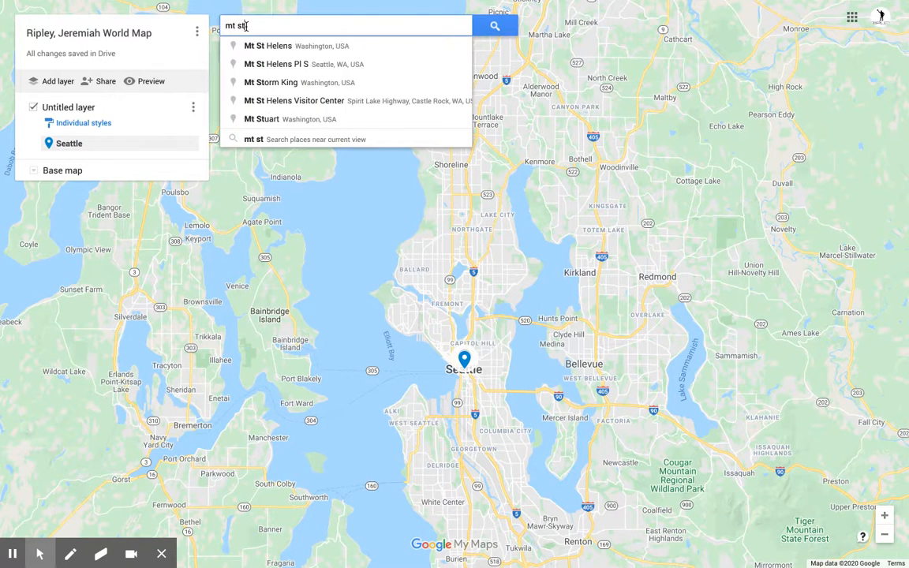
{"action": "left_click", "coordinate": [288, 46]}
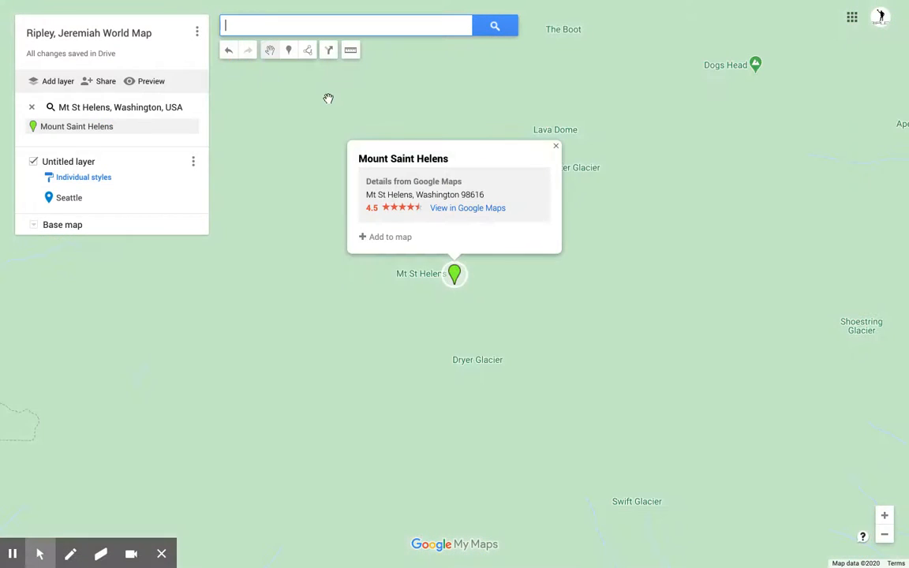
{"action": "left_click", "coordinate": [884, 536]}
{"action": "left_click", "coordinate": [883, 535]}
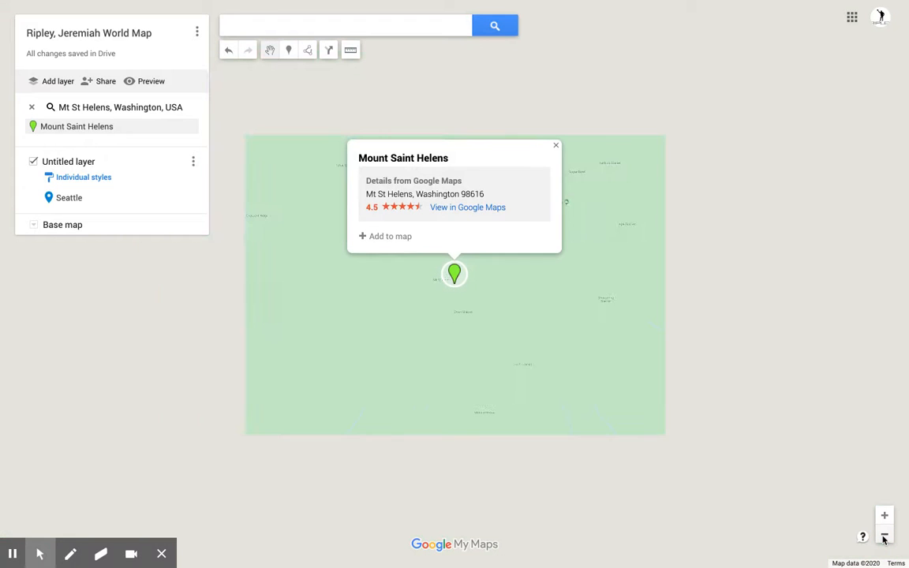
{"action": "left_click", "coordinate": [884, 535]}
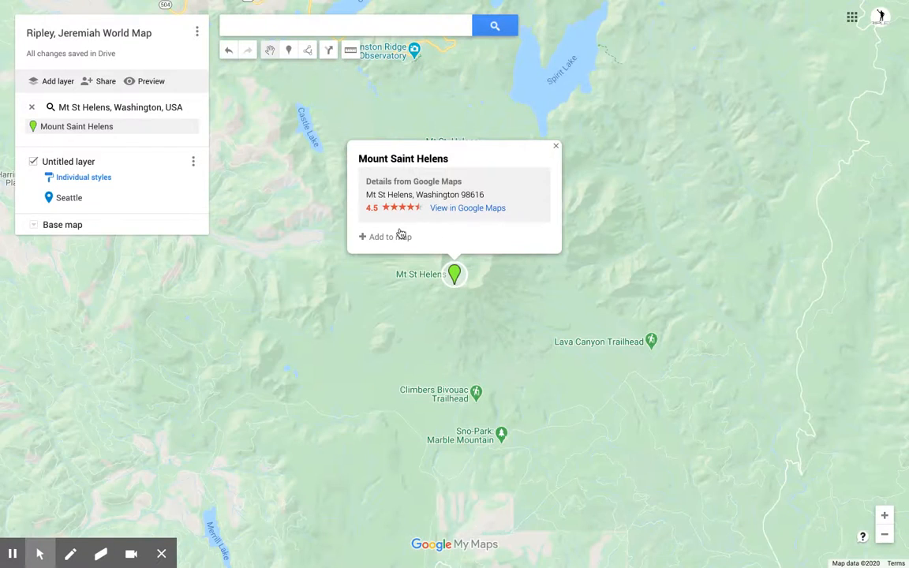
{"action": "left_click", "coordinate": [367, 237]}
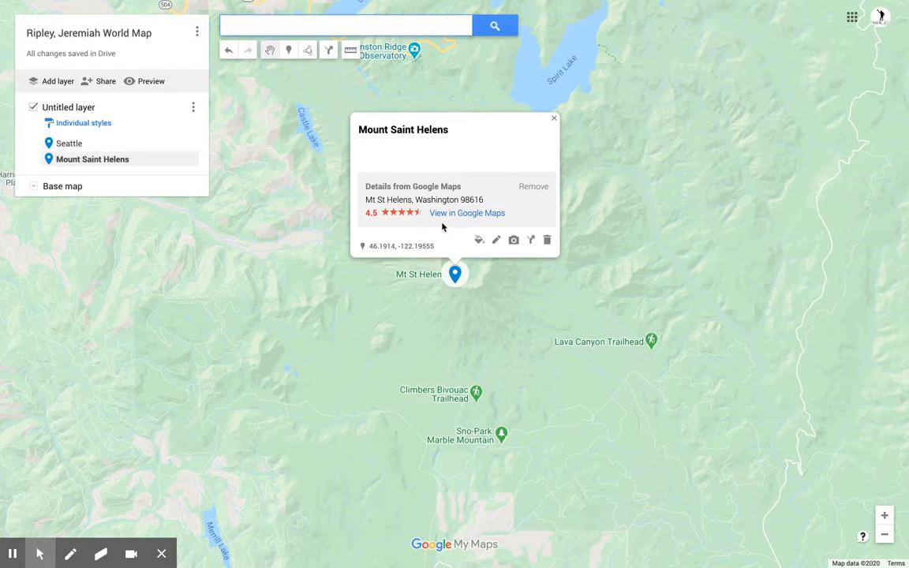
{"action": "left_click", "coordinate": [555, 120]}
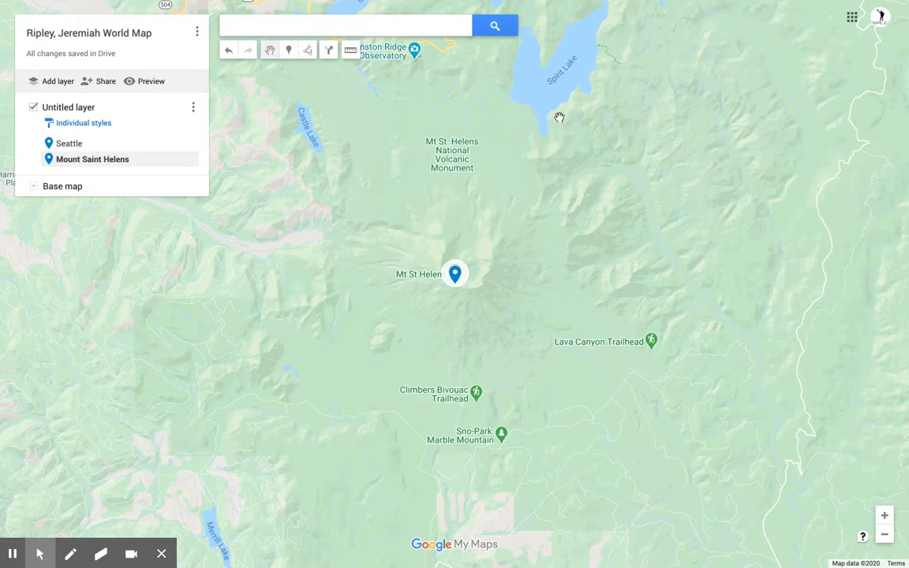
{"action": "scroll", "coordinate": [564, 227], "scroll_direction": "up", "scroll_amount": 2}
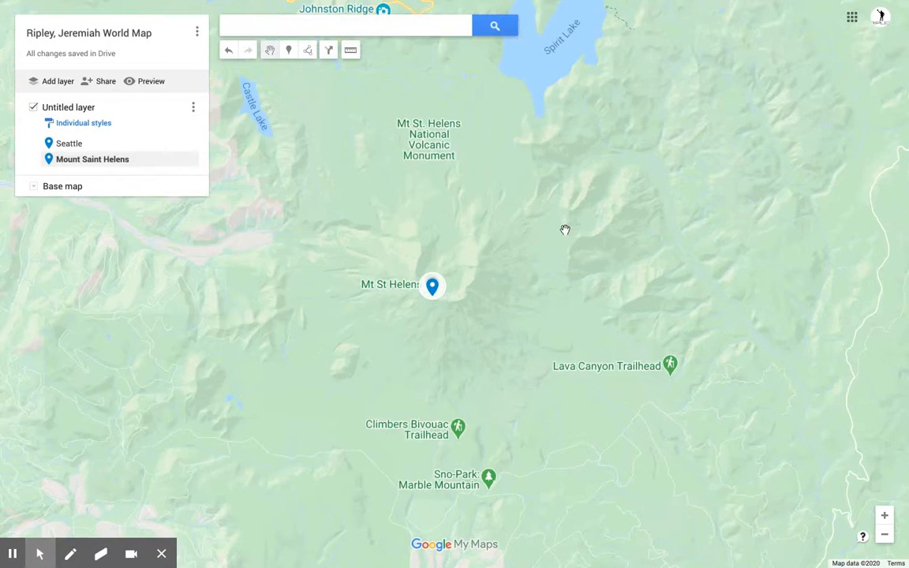
{"action": "scroll", "coordinate": [566, 229], "scroll_direction": "down", "scroll_amount": 2}
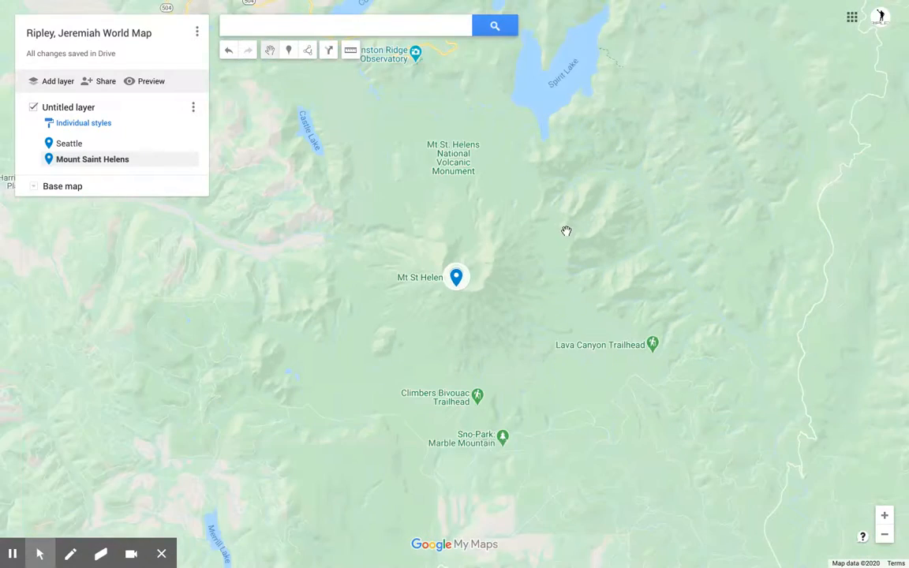
{"action": "scroll", "coordinate": [566, 231], "scroll_direction": "down", "scroll_amount": 1}
{"action": "left_click", "coordinate": [34, 188]}
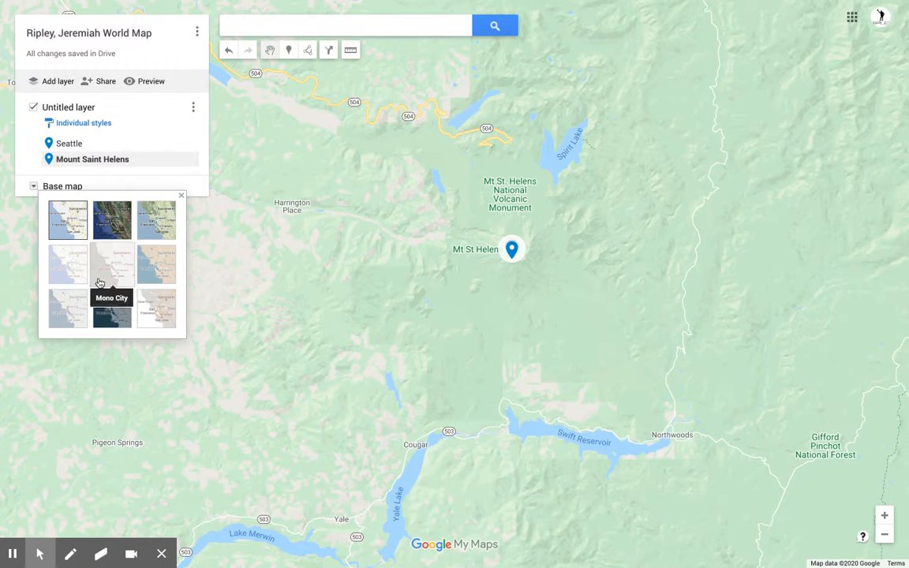
Step: Choose the Satellite thumbnail as the map's base map
{"action": "left_click", "coordinate": [115, 219]}
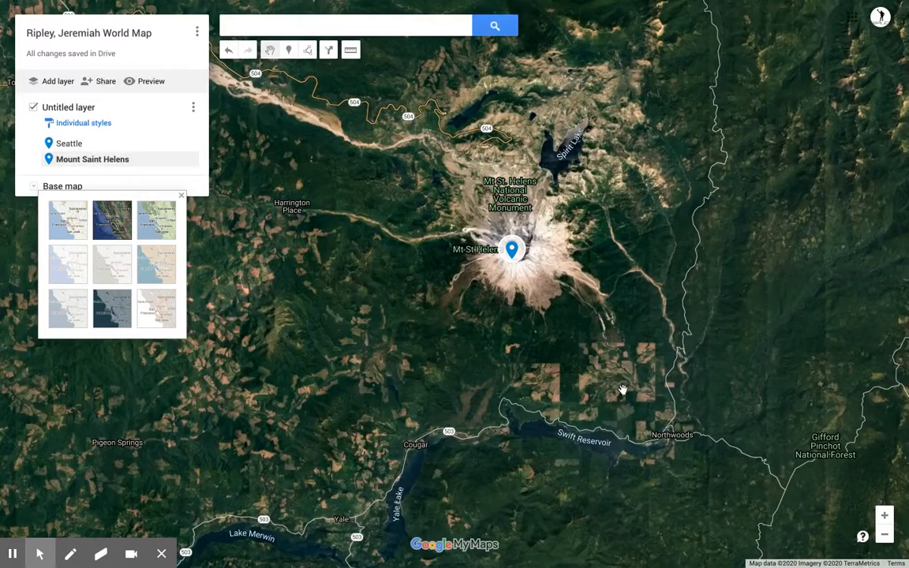
{"action": "scroll", "coordinate": [621, 390], "scroll_direction": "down", "scroll_amount": 2}
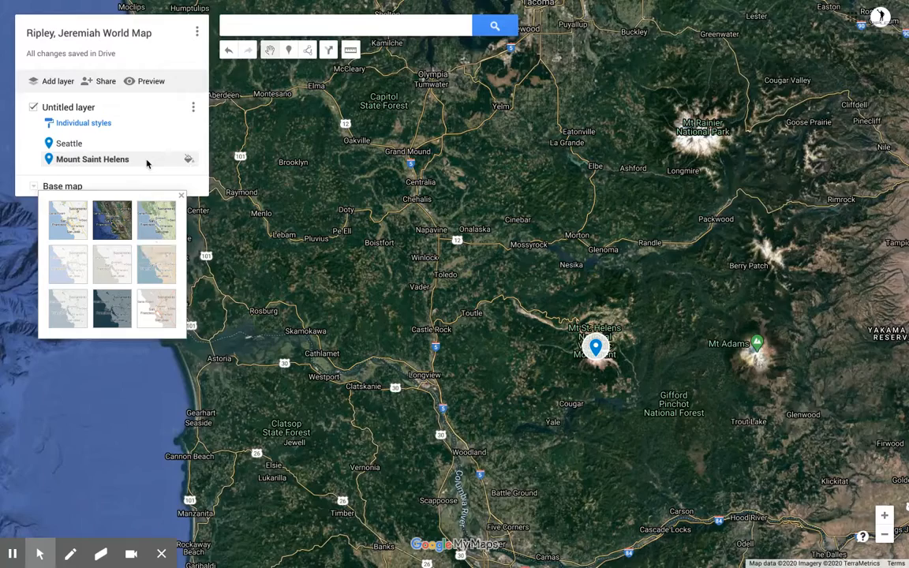
{"action": "left_click", "coordinate": [60, 105]}
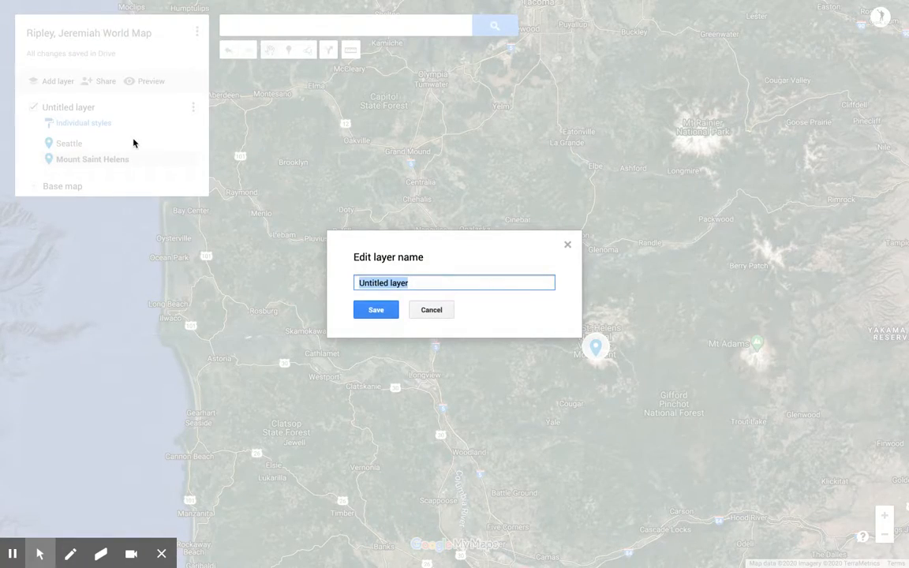
Step: Rename the Untitled layer to 'Washington State' and save
{"action": "type", "text": "Wa"}
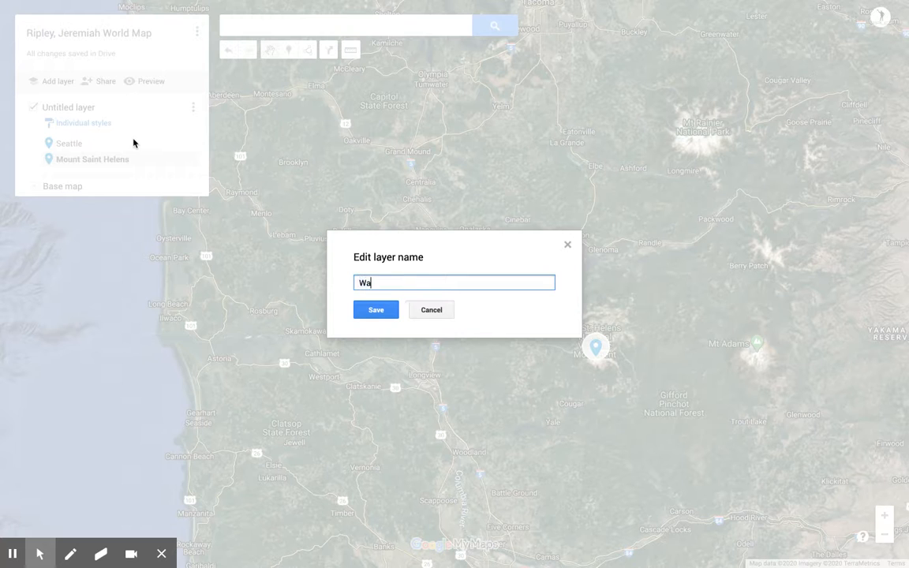
{"action": "type", "text": "shington State"}
{"action": "left_click", "coordinate": [375, 309]}
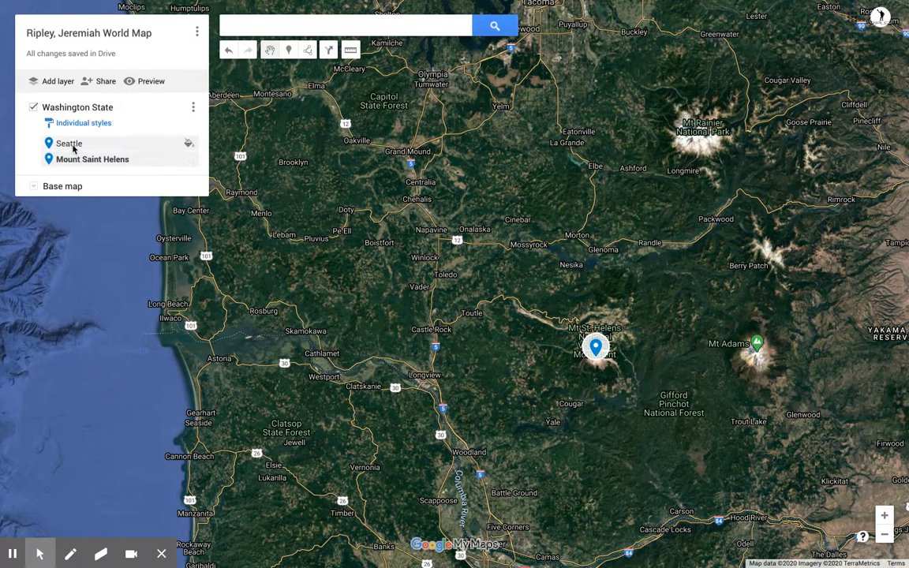
Step: Open the Seattle pin's colour and icon style options and show the full More icons catalogue
{"action": "left_click", "coordinate": [71, 146]}
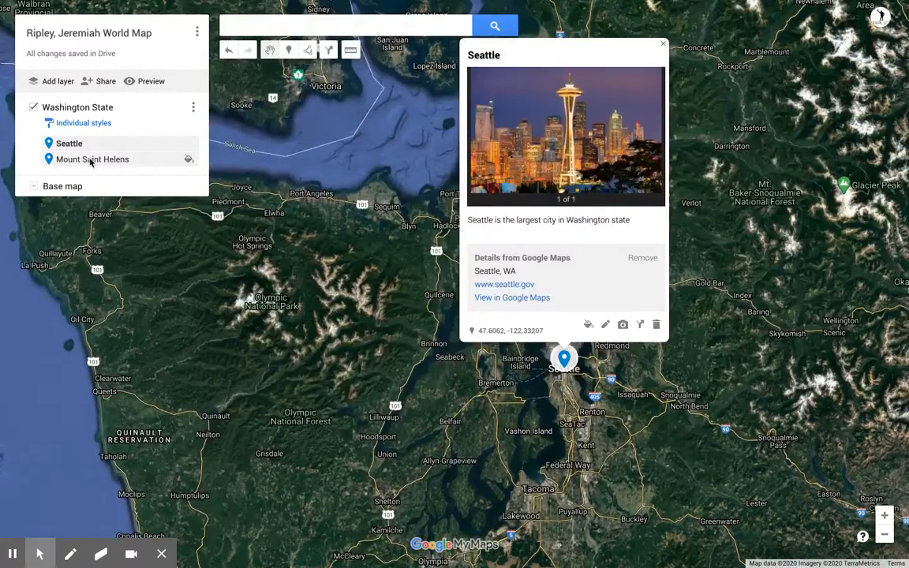
{"action": "left_click", "coordinate": [90, 161]}
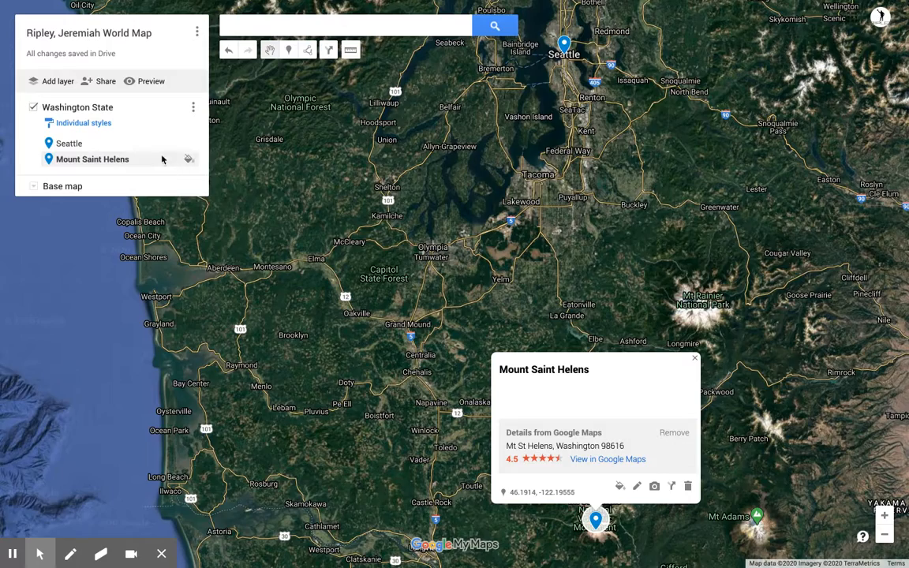
{"action": "left_click", "coordinate": [127, 144]}
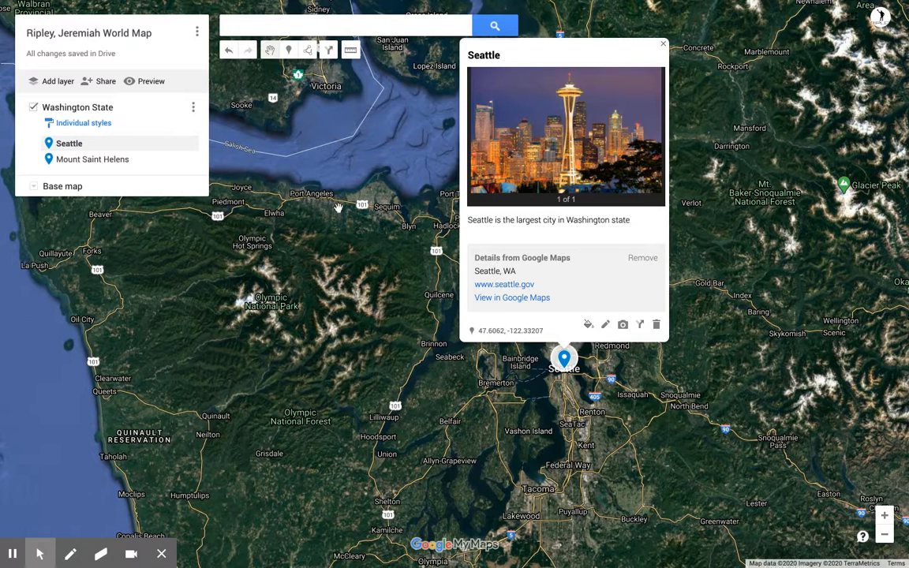
{"action": "left_click", "coordinate": [187, 143]}
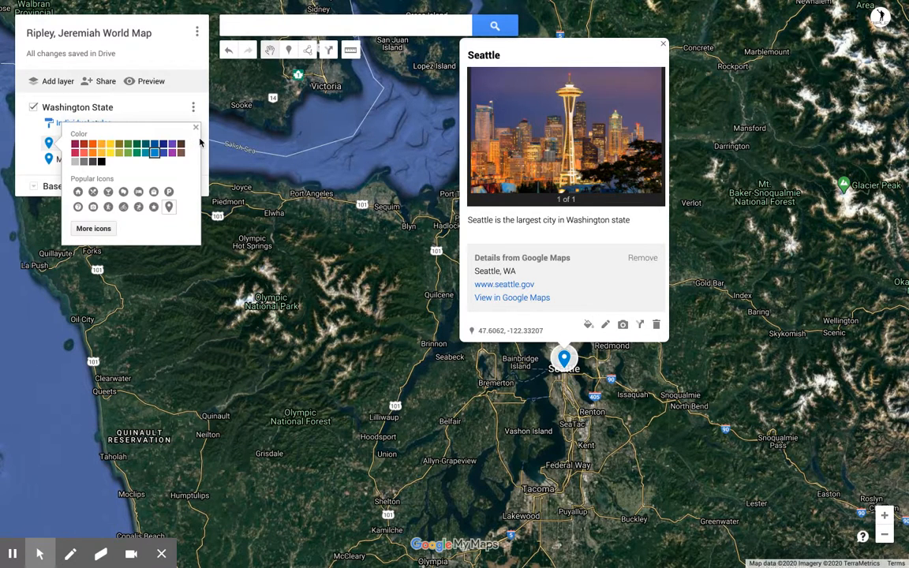
{"action": "left_click", "coordinate": [99, 229]}
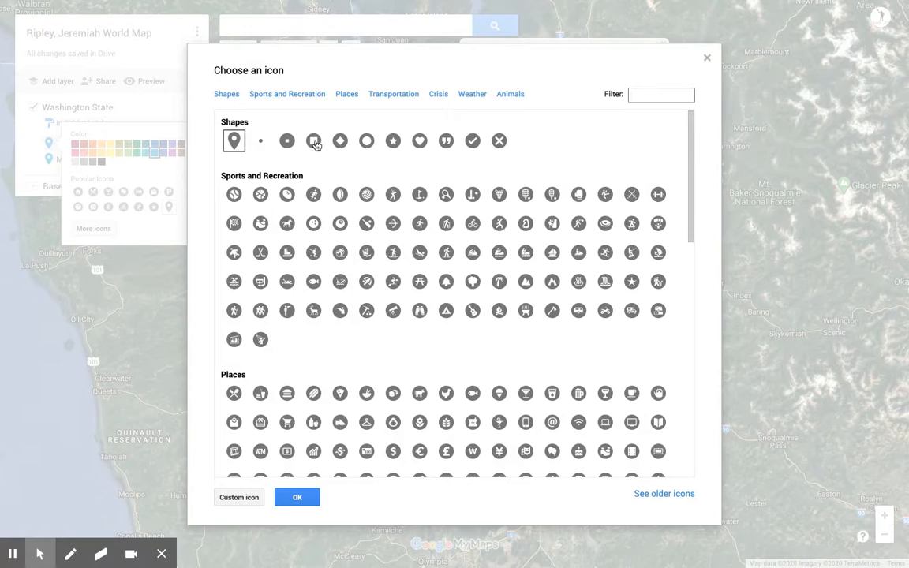
Step: Give the Seattle pin a square icon coloured dark teal, then close its style popup and info card
{"action": "left_click", "coordinate": [314, 142]}
{"action": "left_click", "coordinate": [304, 495]}
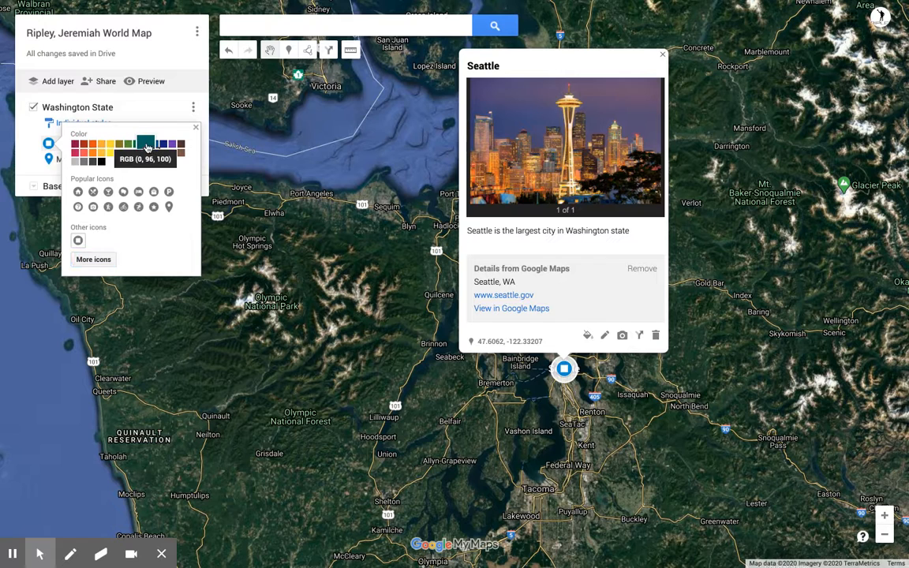
{"action": "left_click", "coordinate": [145, 143]}
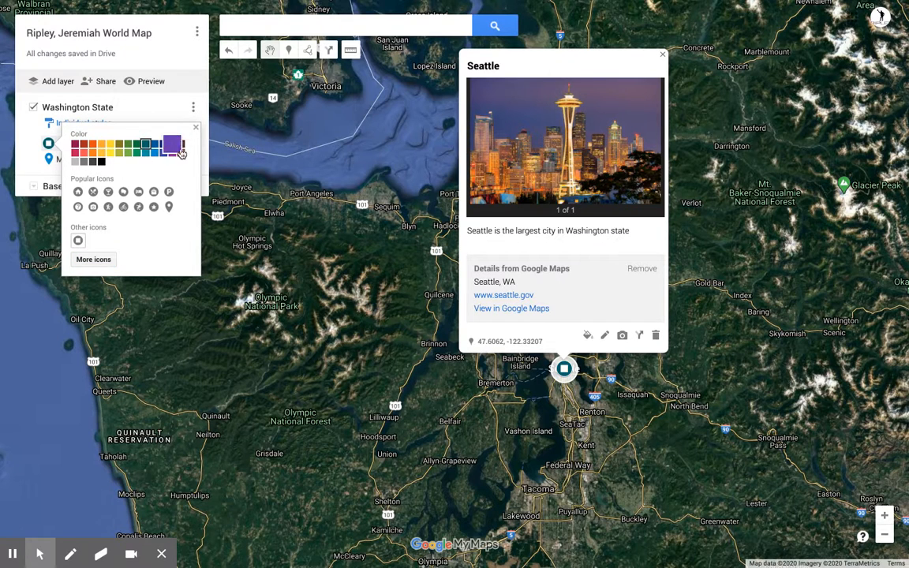
{"action": "left_click", "coordinate": [196, 129]}
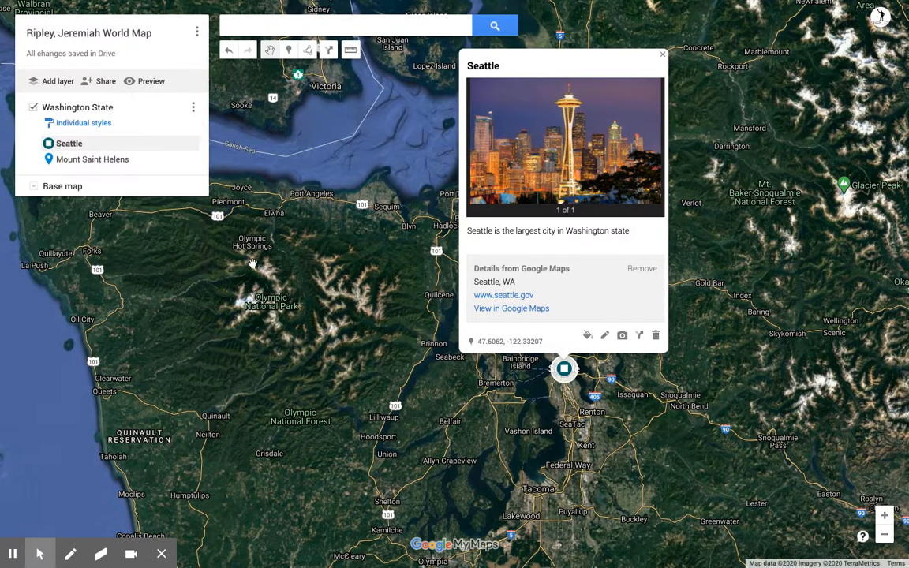
{"action": "left_click", "coordinate": [226, 236]}
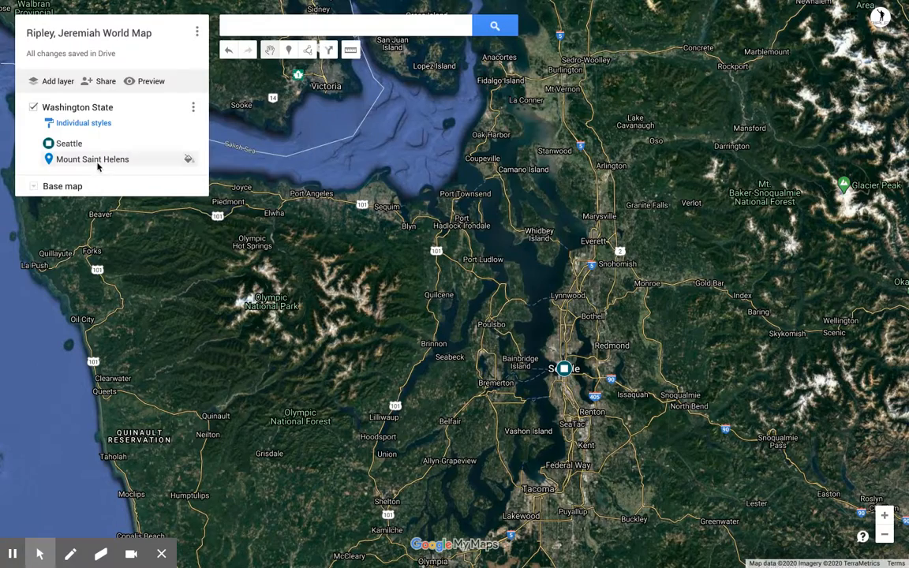
Step: Style the Mount Saint Helens pin with the Popular Icons hiker symbol in olive
{"action": "left_click", "coordinate": [187, 159]}
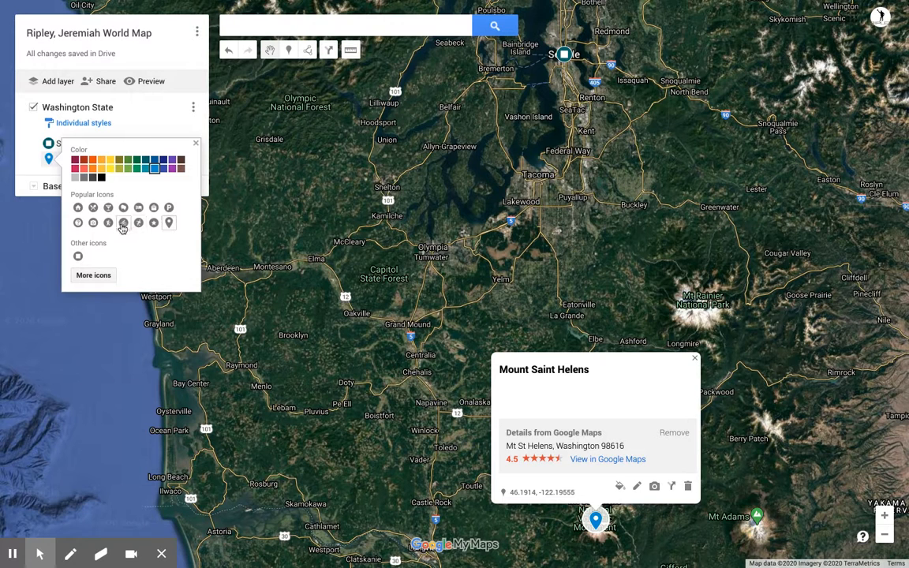
{"action": "left_click", "coordinate": [109, 224]}
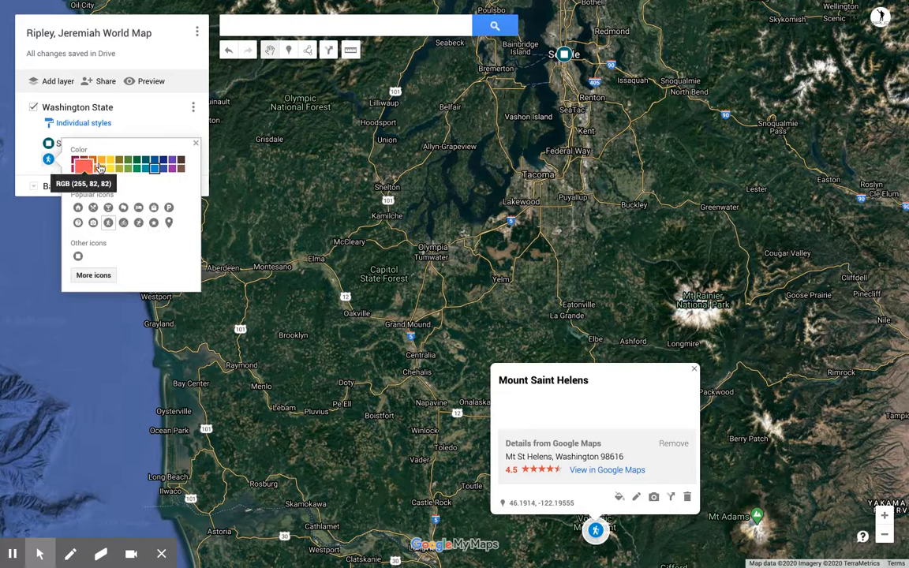
{"action": "left_click", "coordinate": [115, 163]}
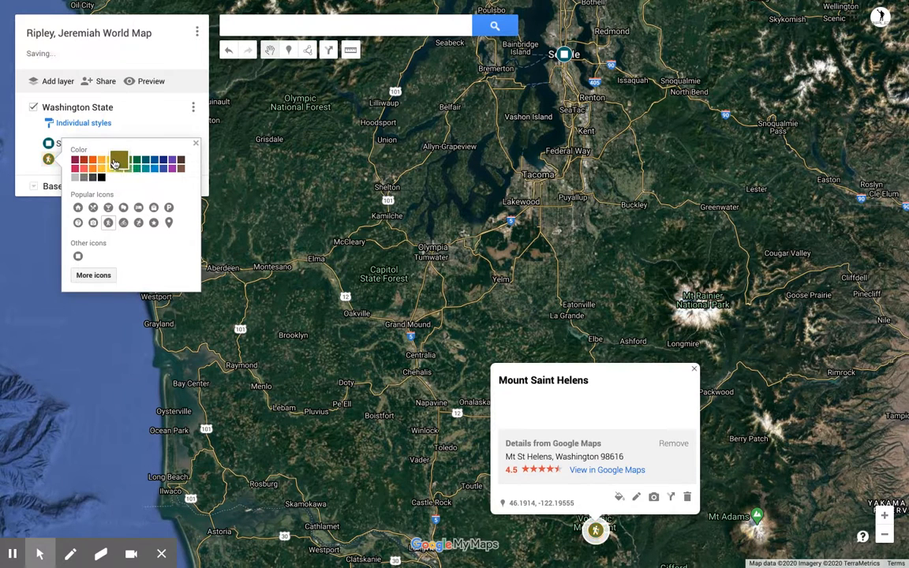
{"action": "left_click", "coordinate": [369, 229]}
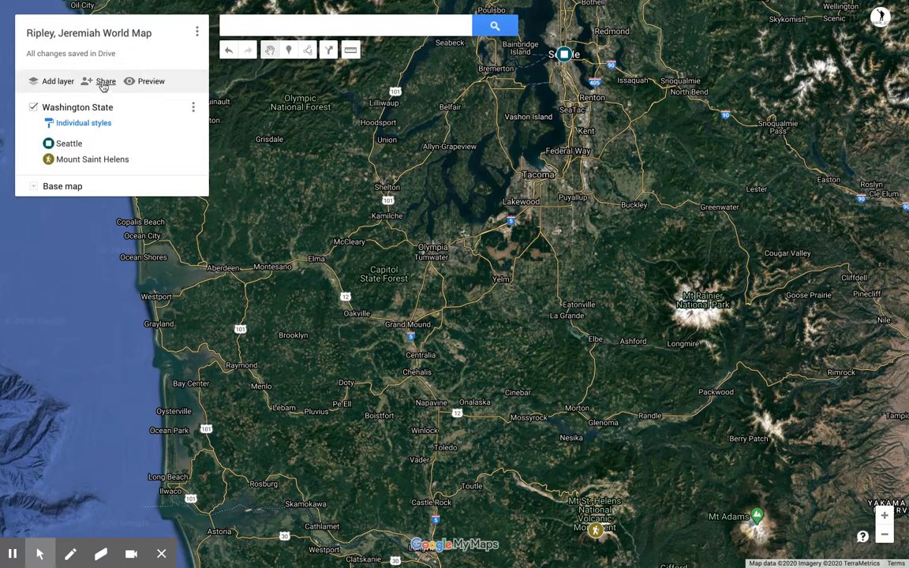
Step: Review the map's sharing settings and expand the Get link section, still set to Restricted
{"action": "left_click", "coordinate": [102, 84]}
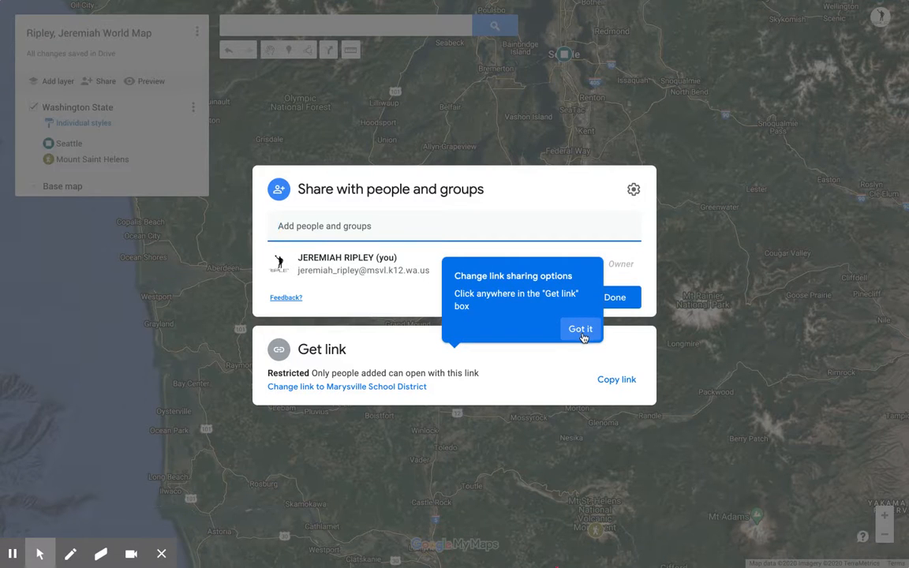
{"action": "left_click", "coordinate": [580, 330]}
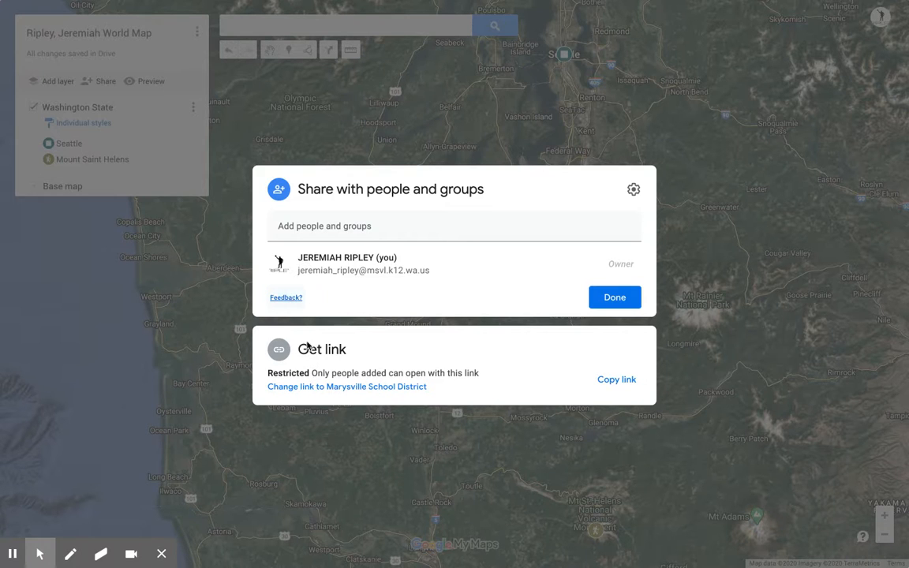
{"action": "left_click", "coordinate": [634, 189]}
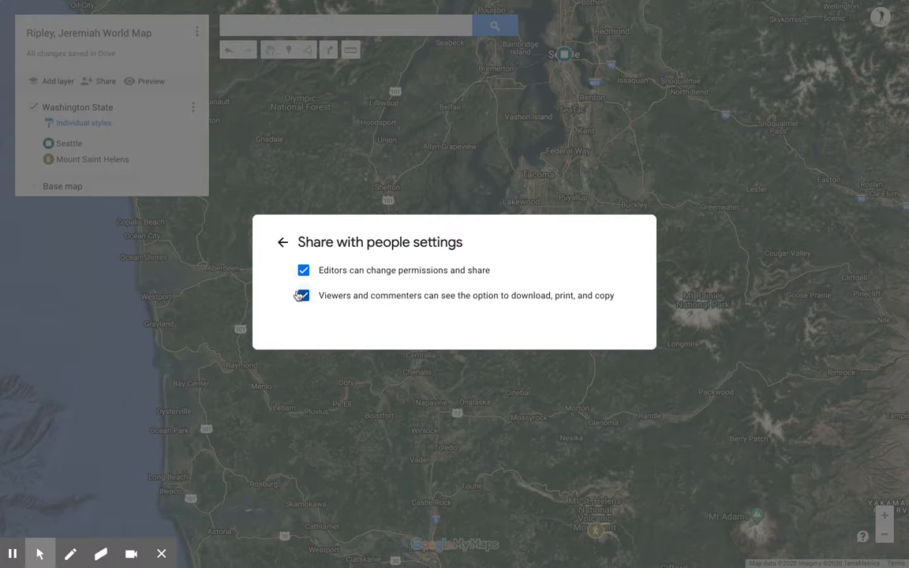
{"action": "left_click", "coordinate": [280, 242]}
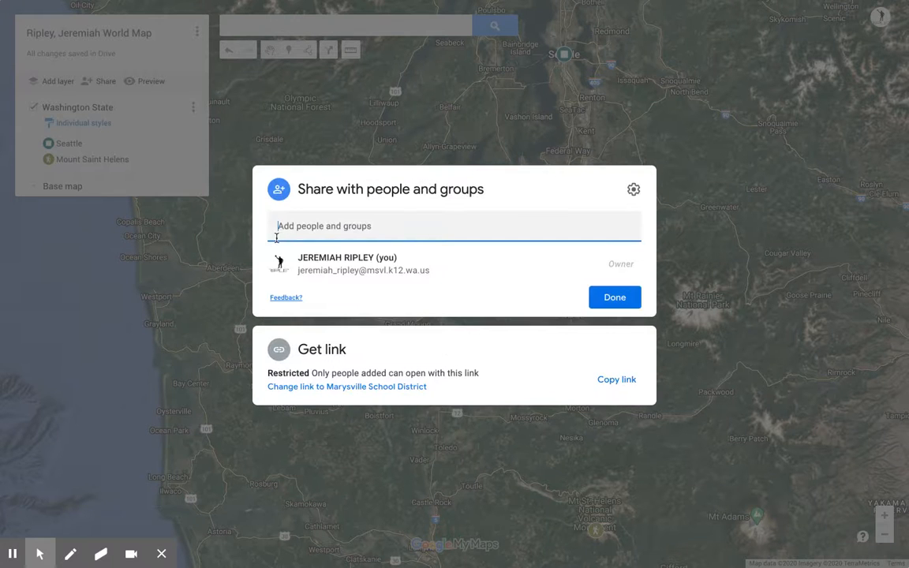
{"action": "left_click", "coordinate": [341, 227]}
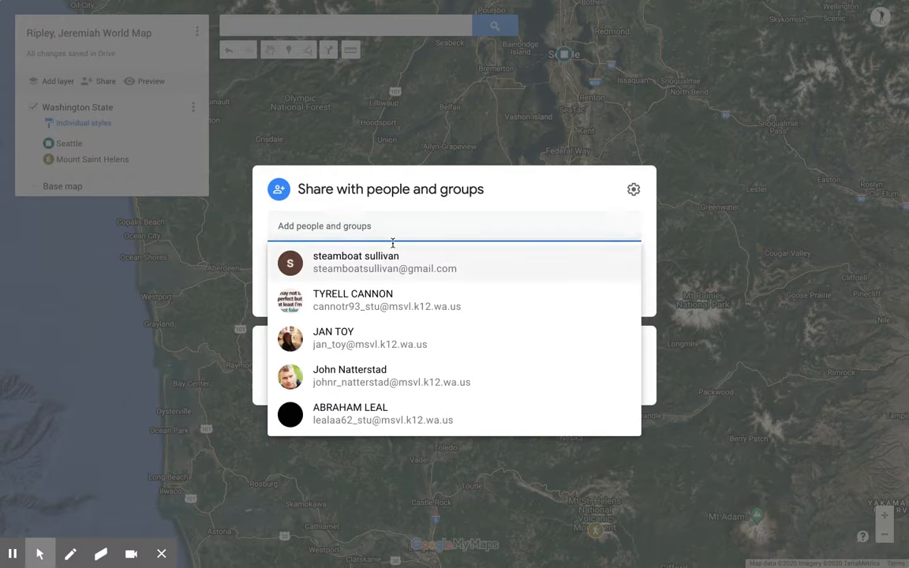
{"action": "left_click", "coordinate": [575, 202]}
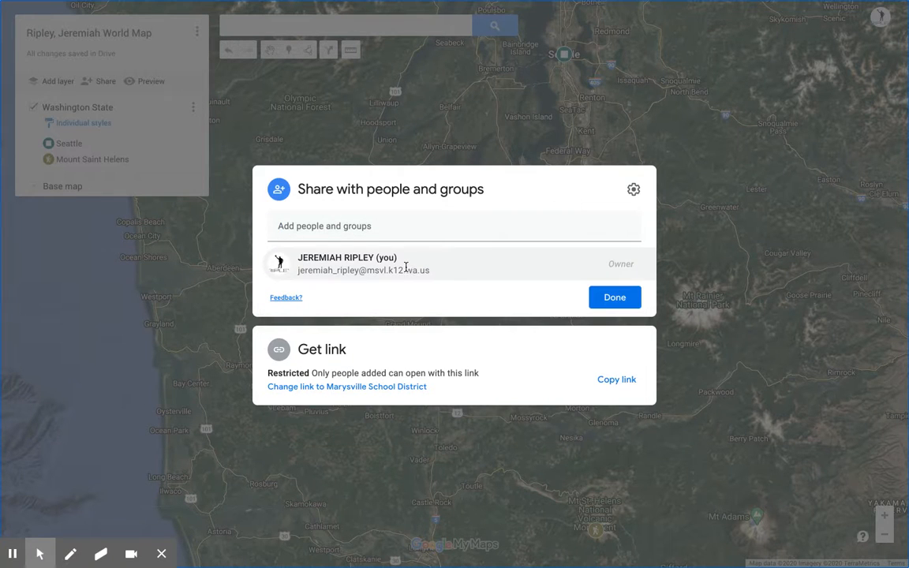
{"action": "left_click", "coordinate": [280, 349]}
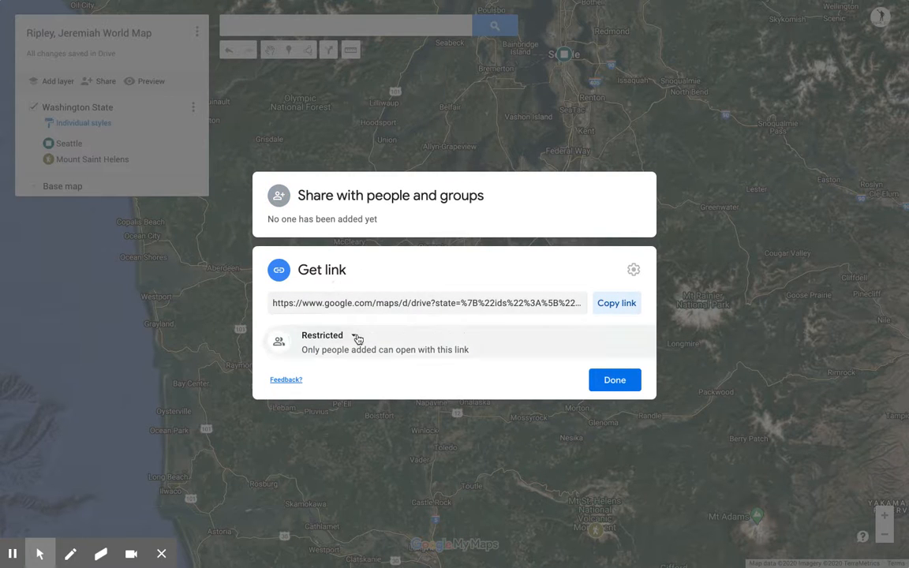
Step: Change link access from Restricted to Marysville School District with Viewer rights, then finish with Done
{"action": "left_click", "coordinate": [357, 338]}
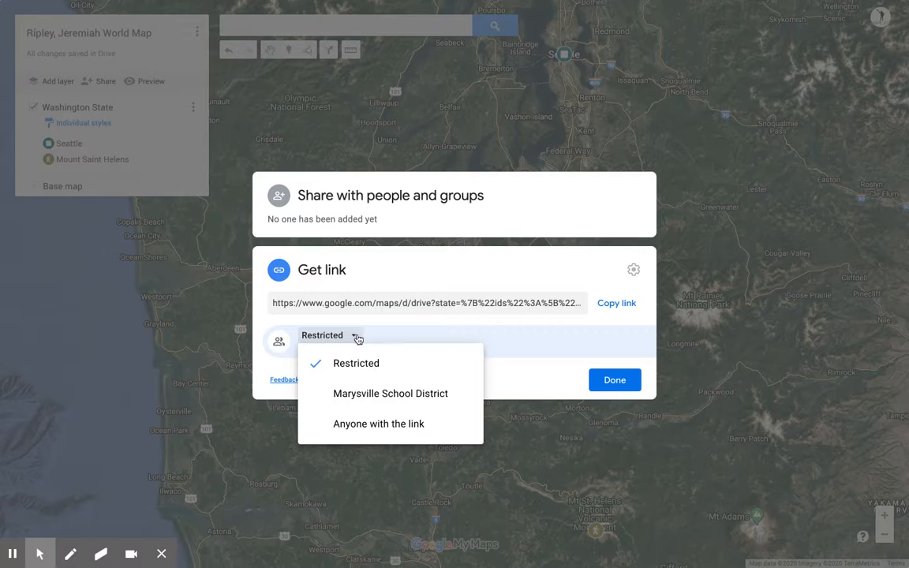
{"action": "left_click", "coordinate": [381, 402]}
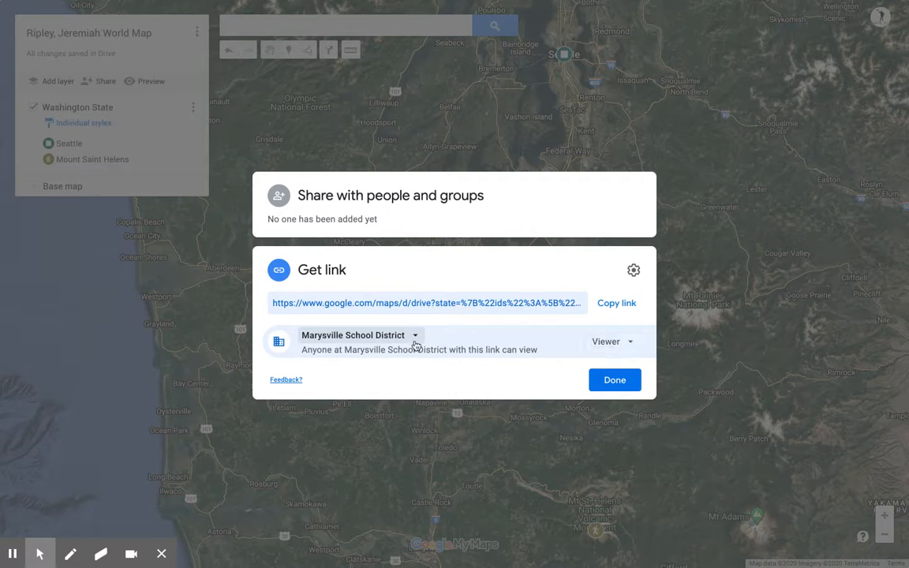
{"action": "left_click", "coordinate": [416, 337]}
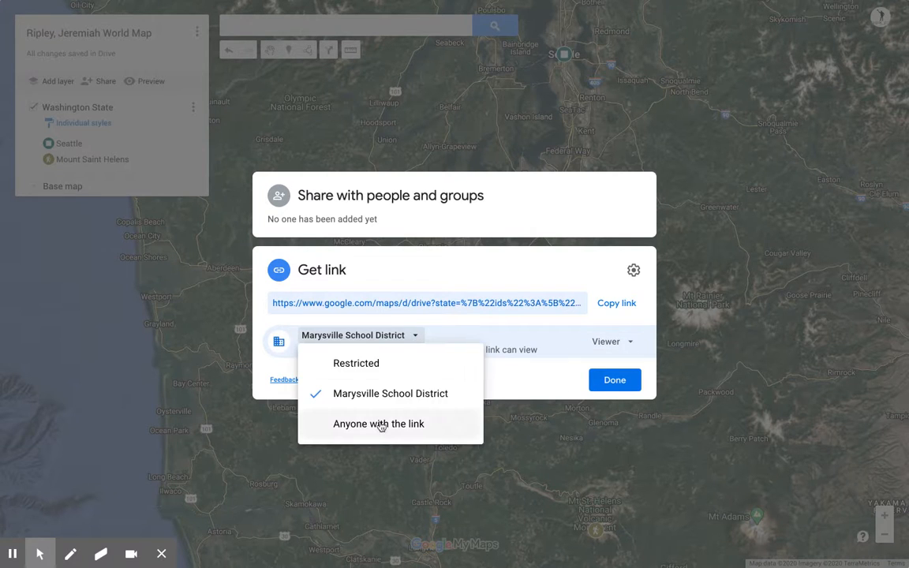
{"action": "left_click", "coordinate": [453, 331]}
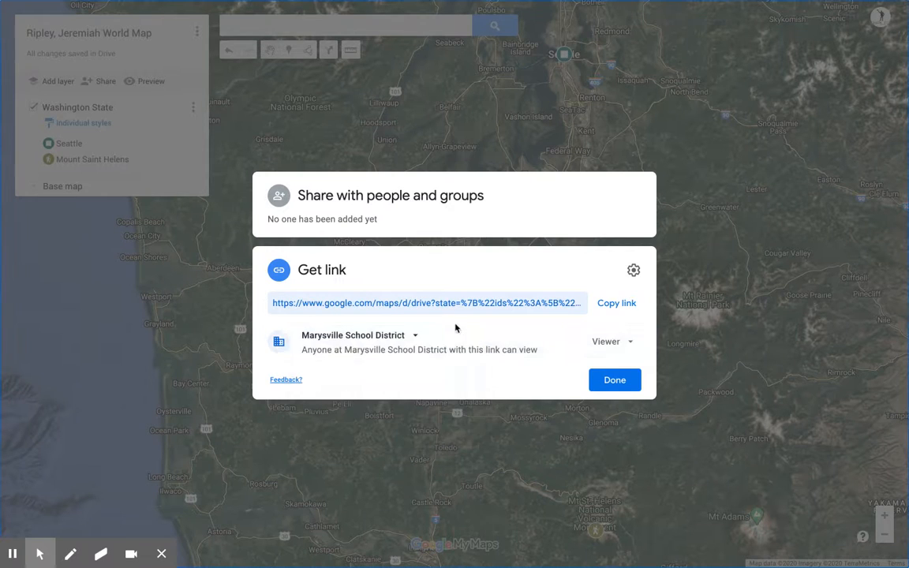
{"action": "left_click", "coordinate": [615, 383]}
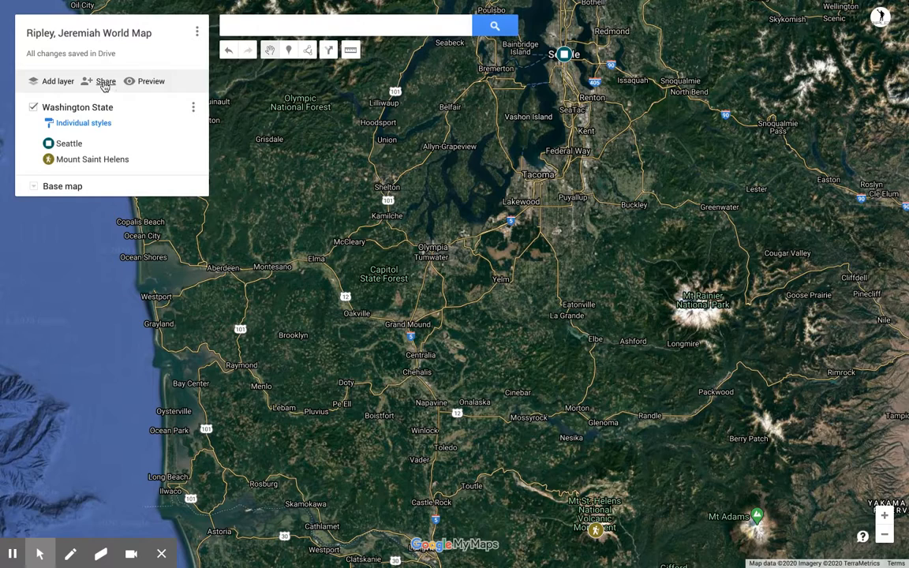
Step: Copy the district-only view link from the Get link section and dismiss the restrictions tip
{"action": "left_click", "coordinate": [106, 82]}
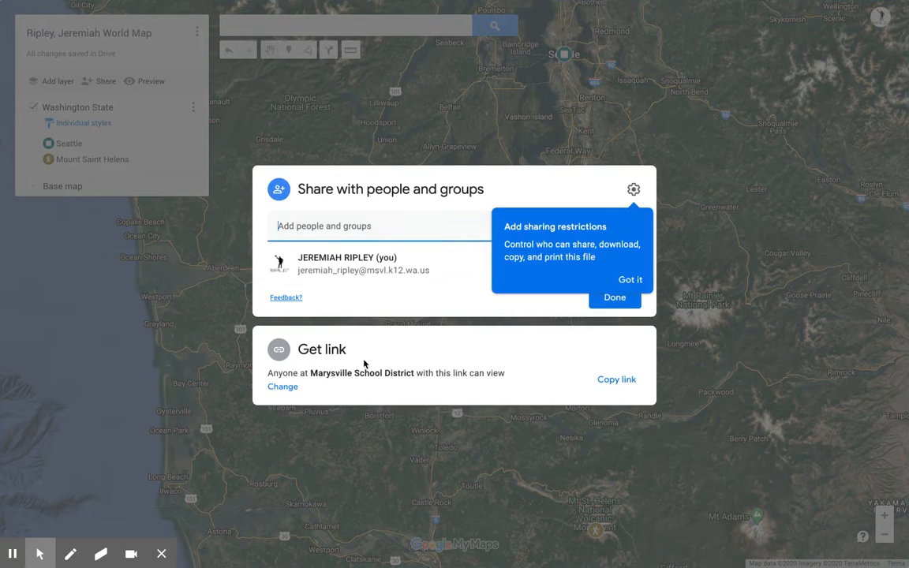
{"action": "left_click", "coordinate": [609, 381]}
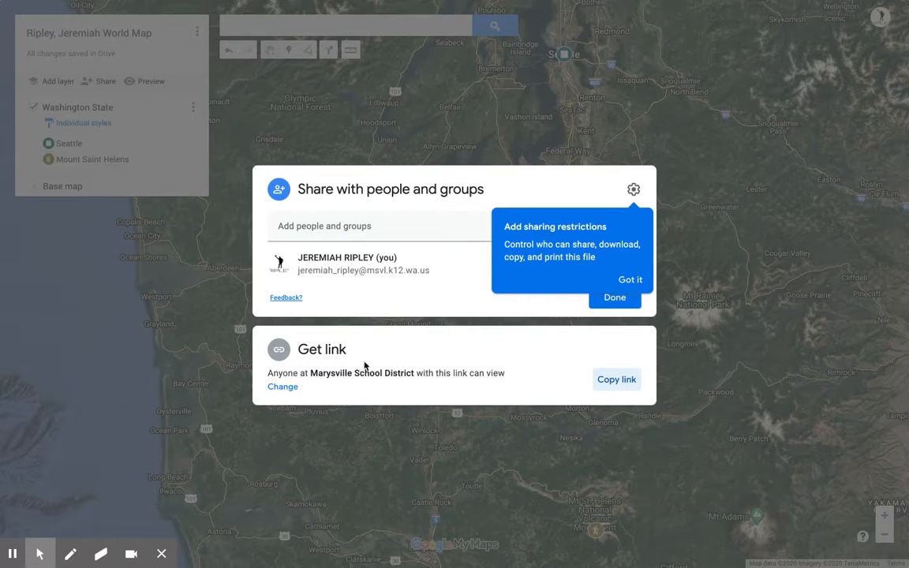
{"action": "left_click", "coordinate": [633, 280]}
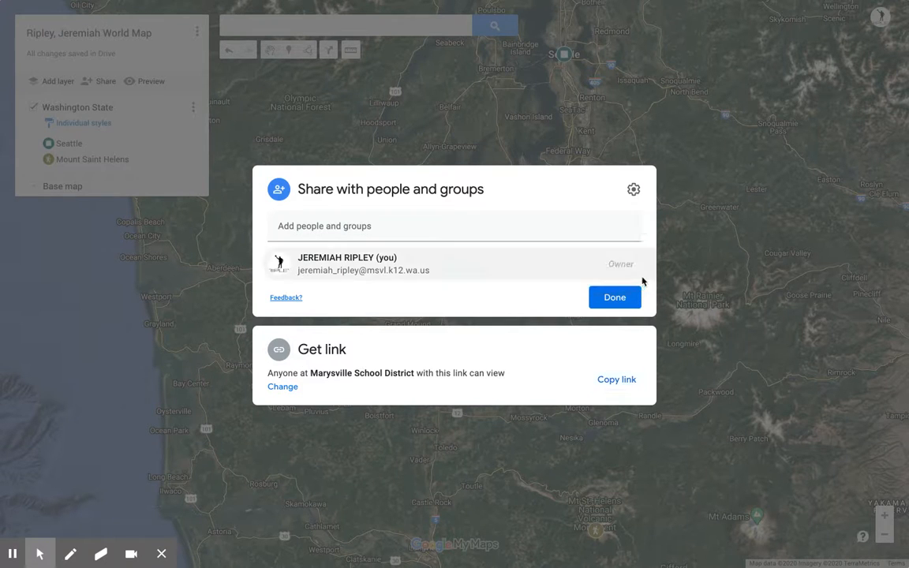